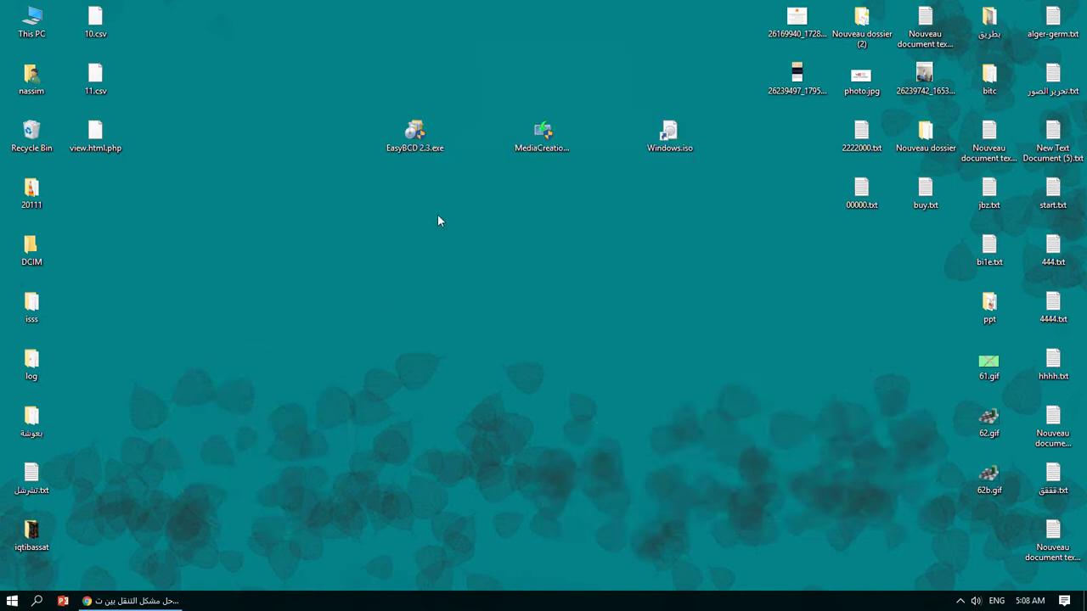
- Open This PC to look over the computer's drives and close the window
double_click(34, 23)
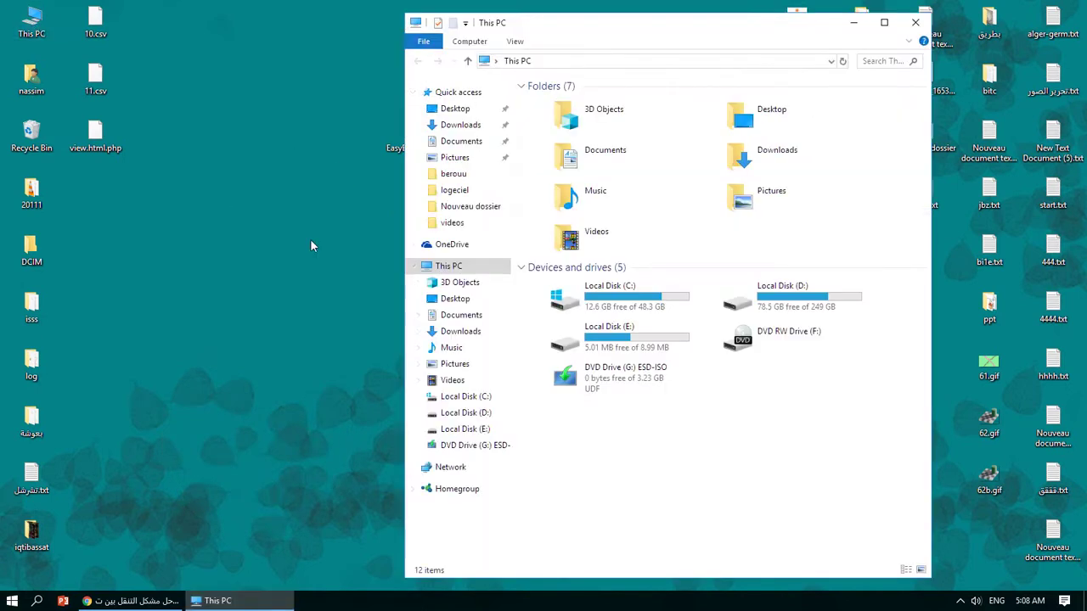
left_click_drag(832, 397, 729, 420)
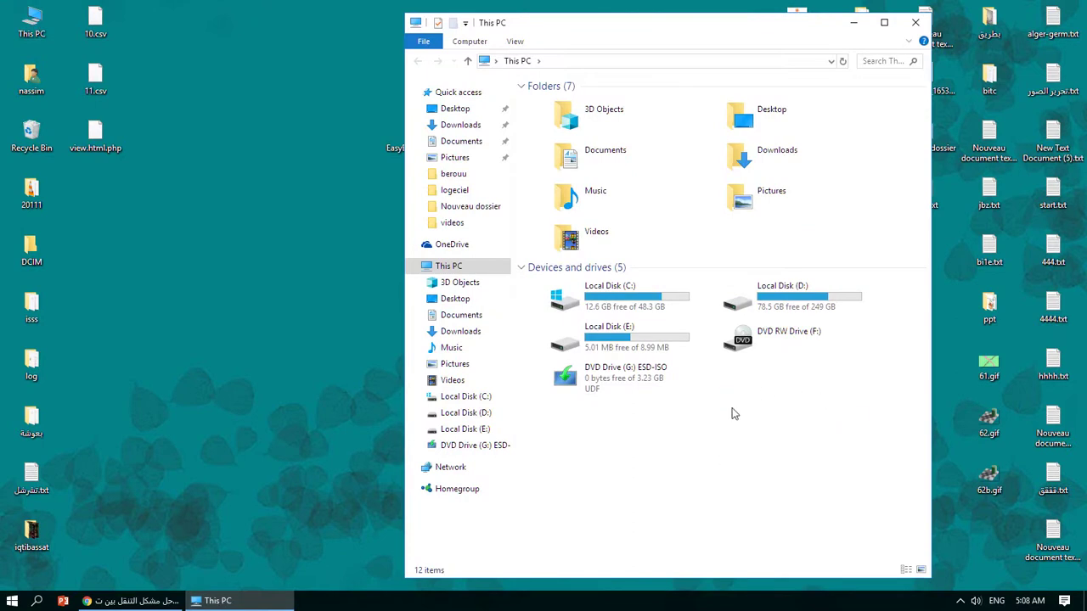
left_click(915, 22)
- Open Windows.iso from the desktop, examine the files it contains and close the window
double_click(666, 131)
left_click_drag(675, 308, 514, 75)
left_click(915, 22)
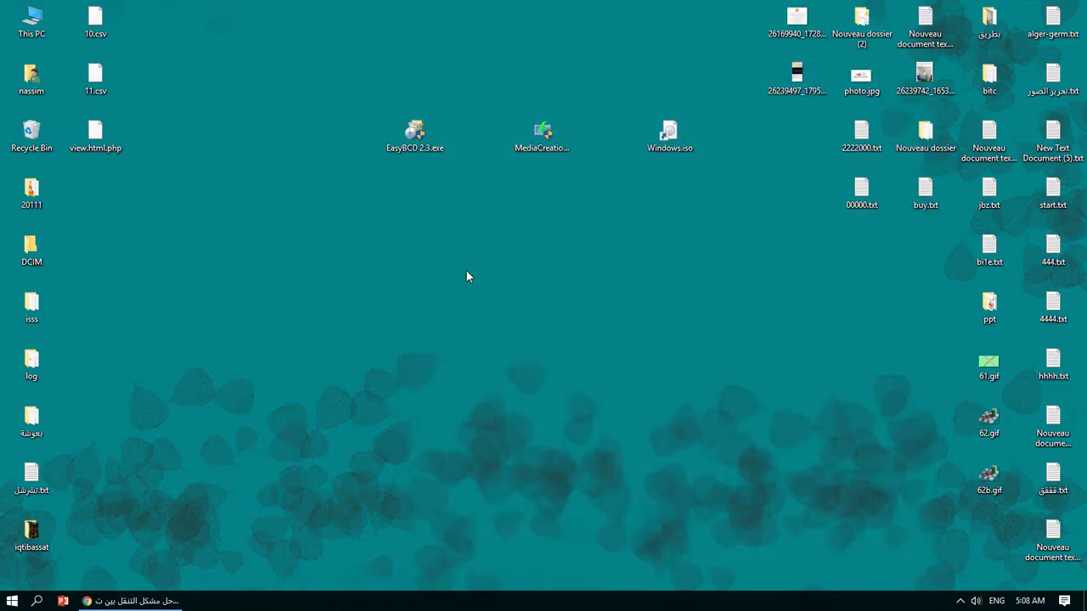
left_click_drag(454, 103, 359, 170)
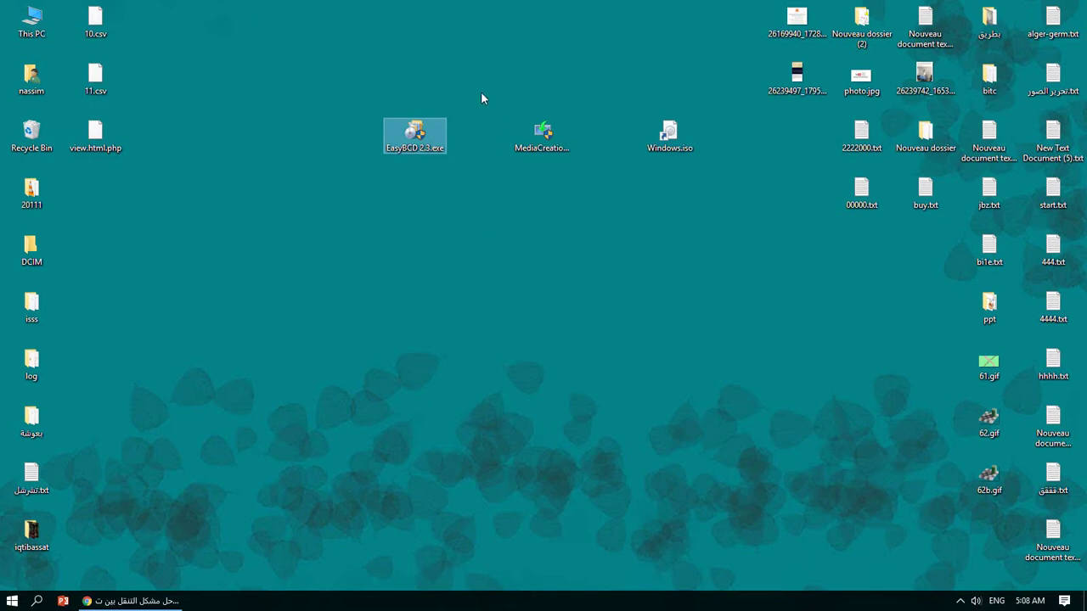
left_click(433, 238)
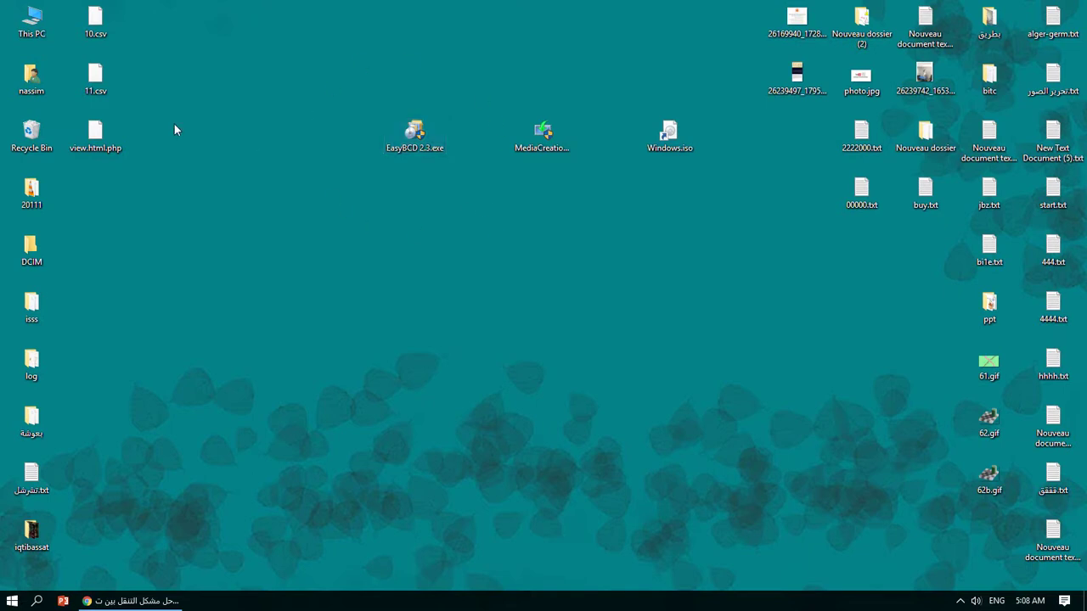
double_click(38, 32)
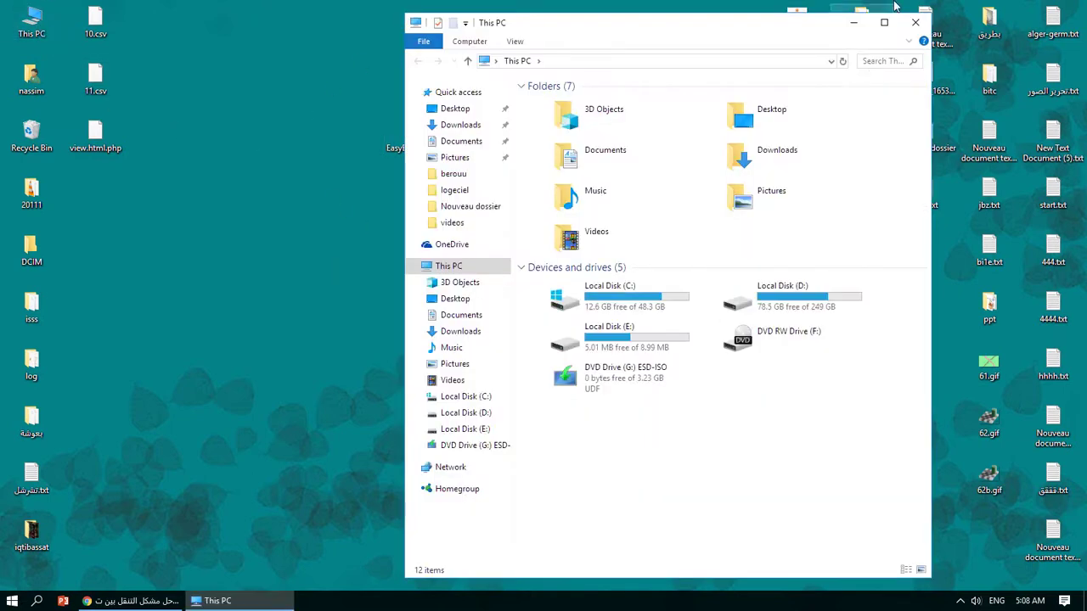
left_click(915, 23)
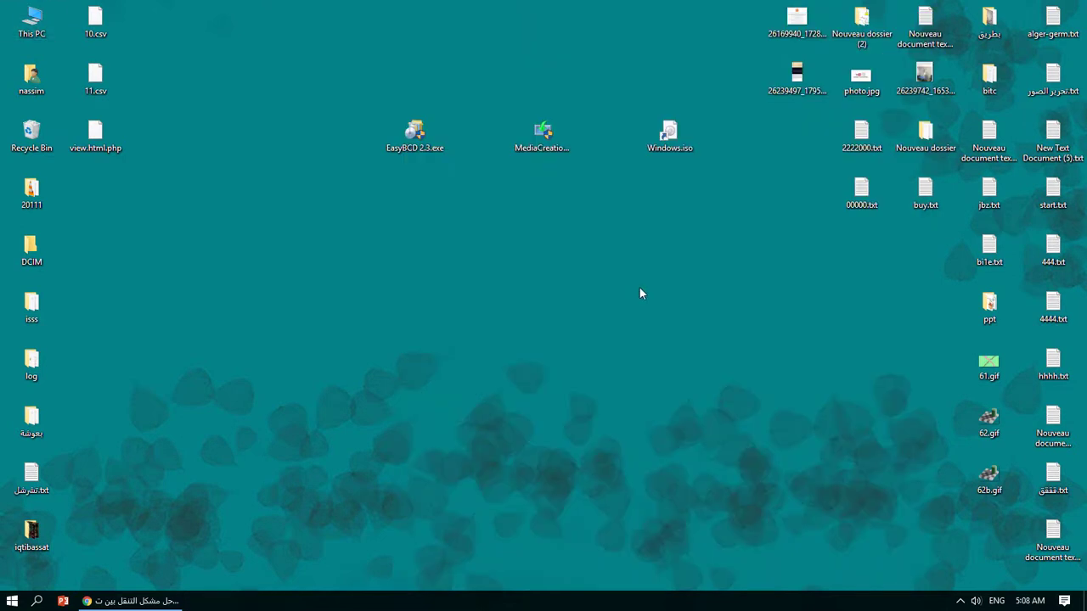
- Switch to Chrome, subscribe to the channel of the open YouTube video and save the option to receive all its notifications
left_click(149, 601)
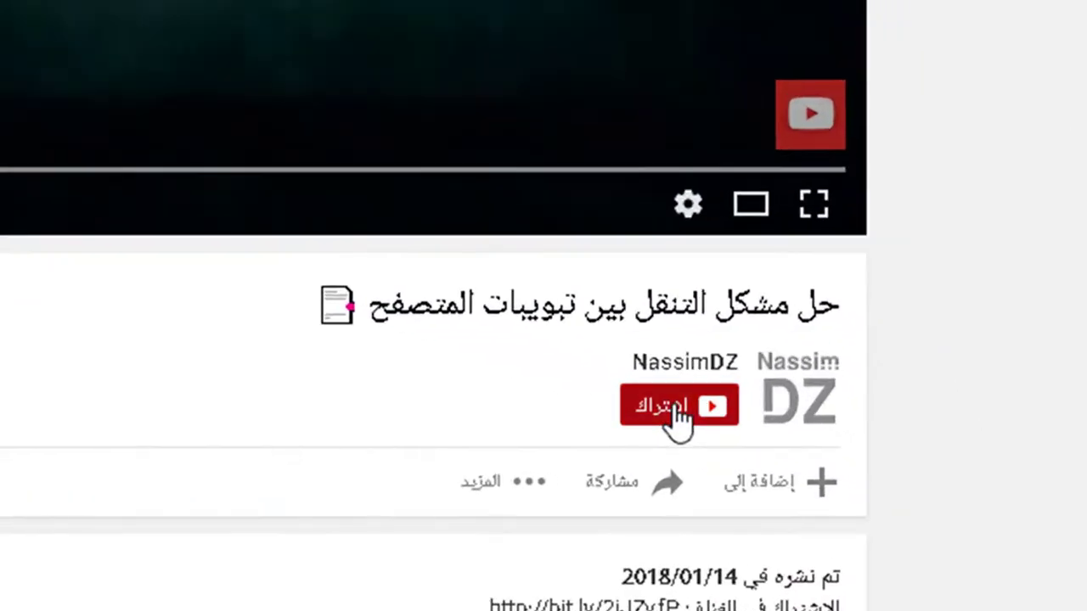
left_click(897, 479)
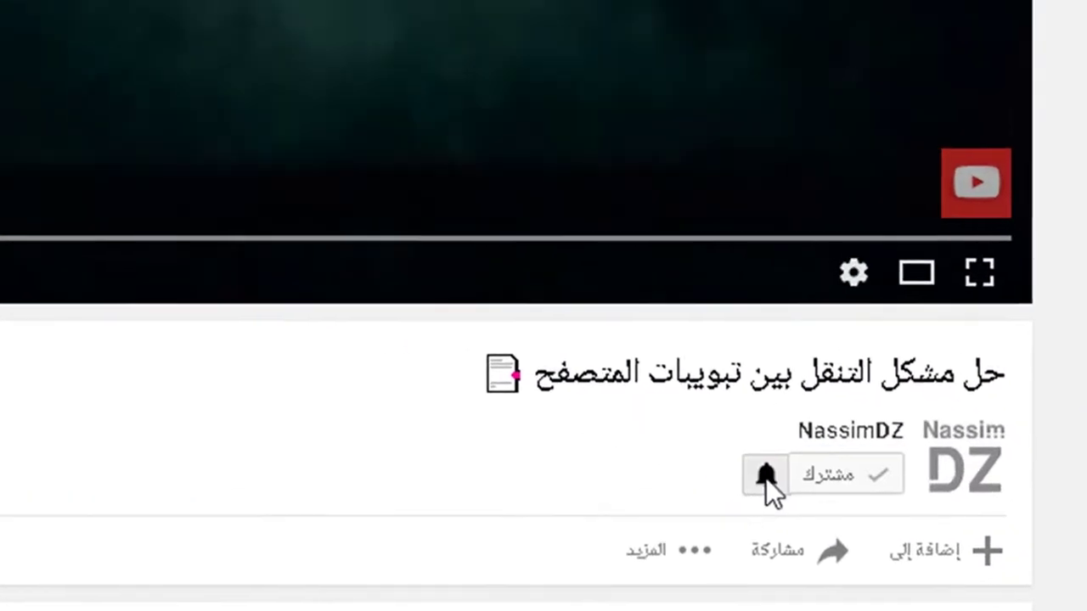
left_click(600, 410)
left_click(639, 162)
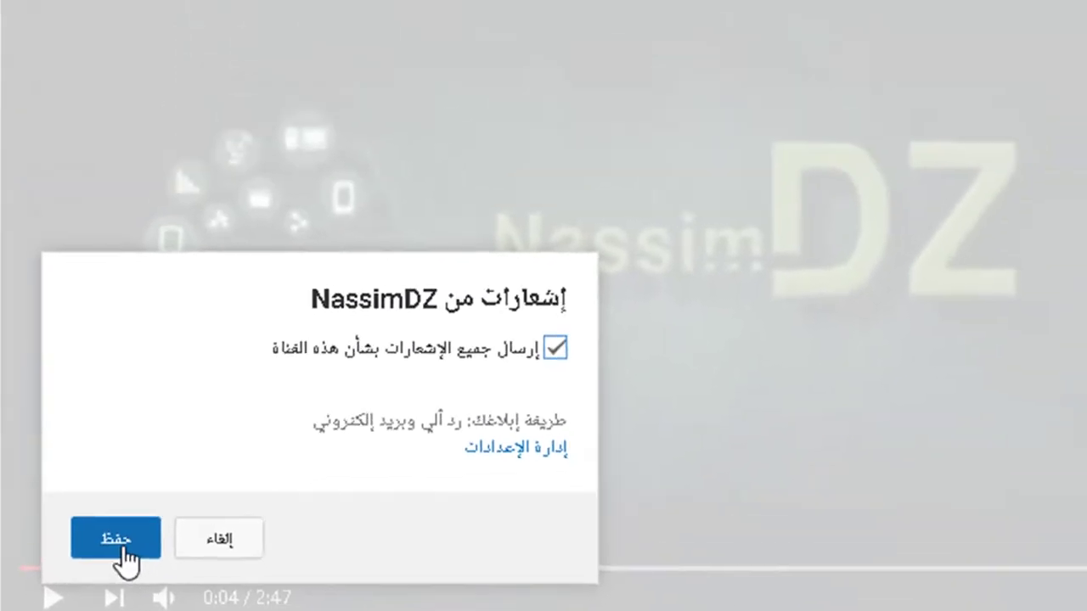
left_click(115, 540)
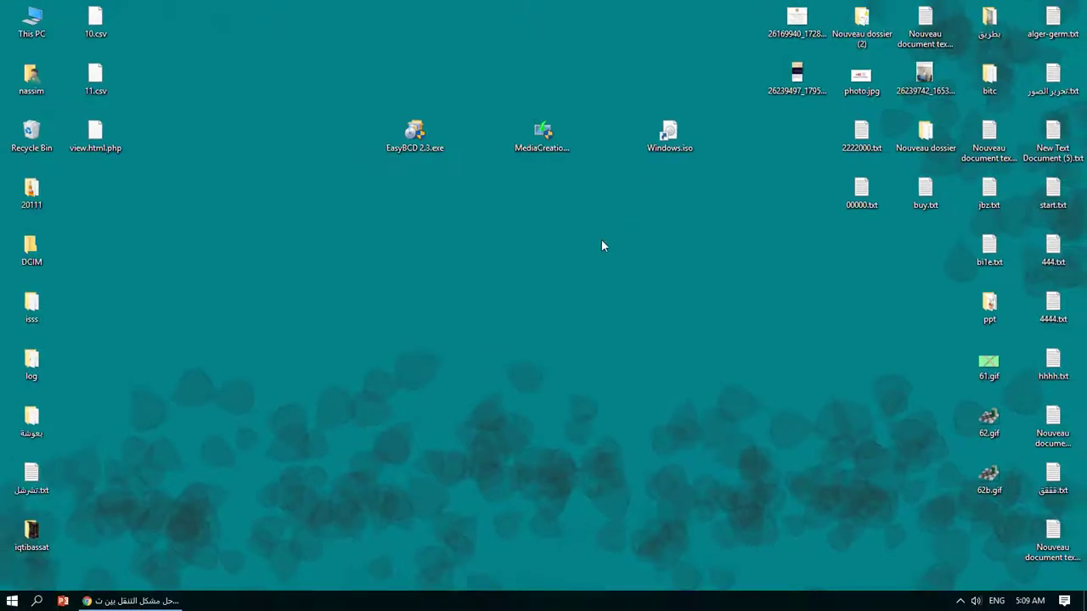
- Select EasyBCD 2.3.exe, MediaCreationTool.exe and Windows.iso together on the desktop
left_click_drag(651, 145, 587, 144)
left_click(421, 150)
left_click_drag(421, 150, 471, 149)
left_click(523, 230)
left_click_drag(731, 170, 280, 246)
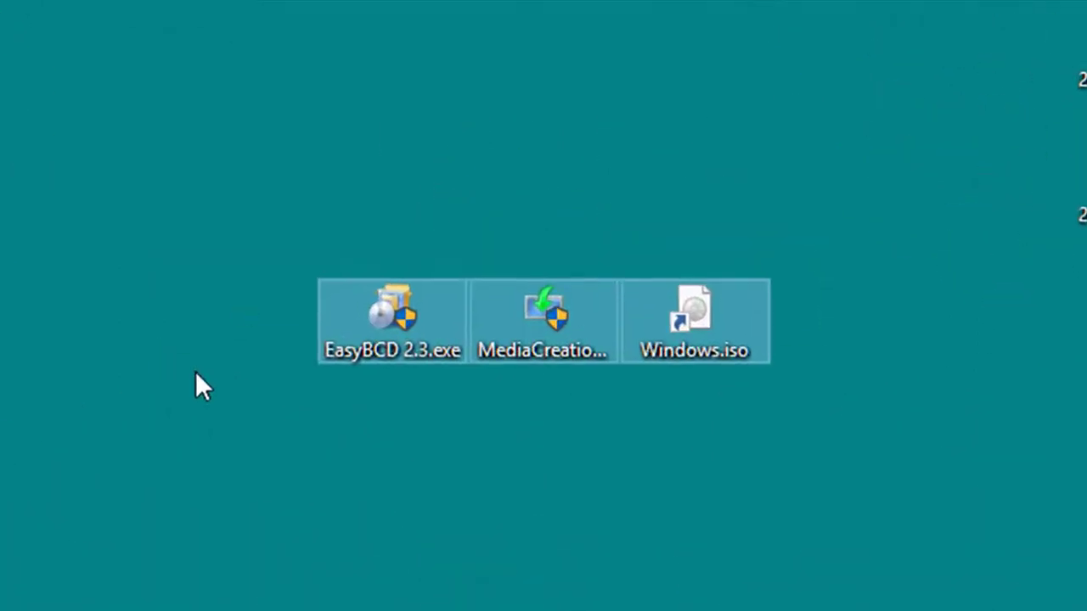
- Open Windows.iso to view all of its setup files and close the window
left_click(652, 214)
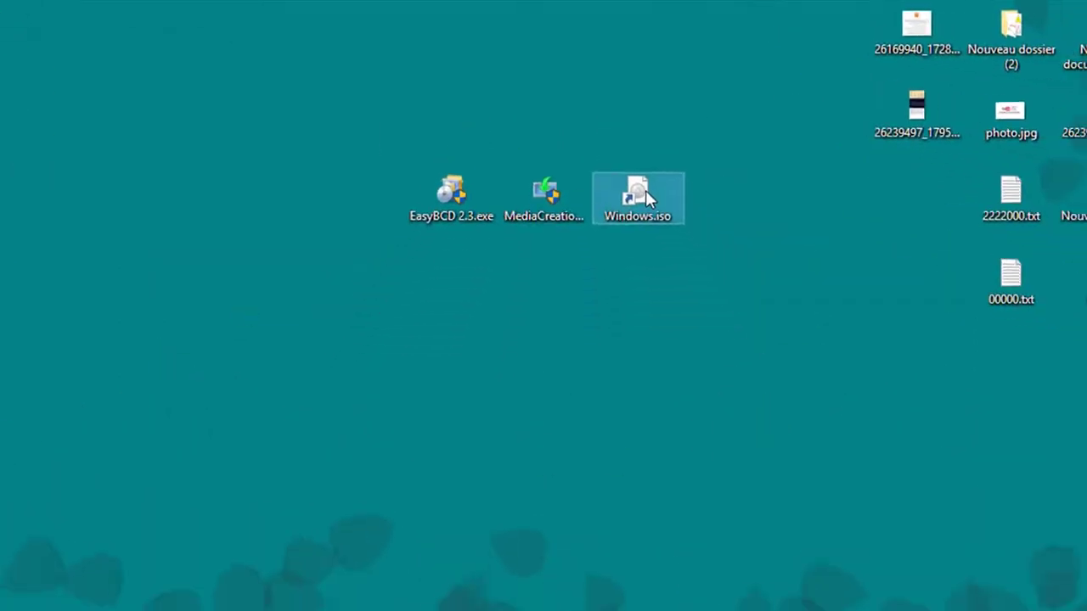
double_click(645, 190)
left_click_drag(676, 375, 563, 146)
left_click(1068, 34)
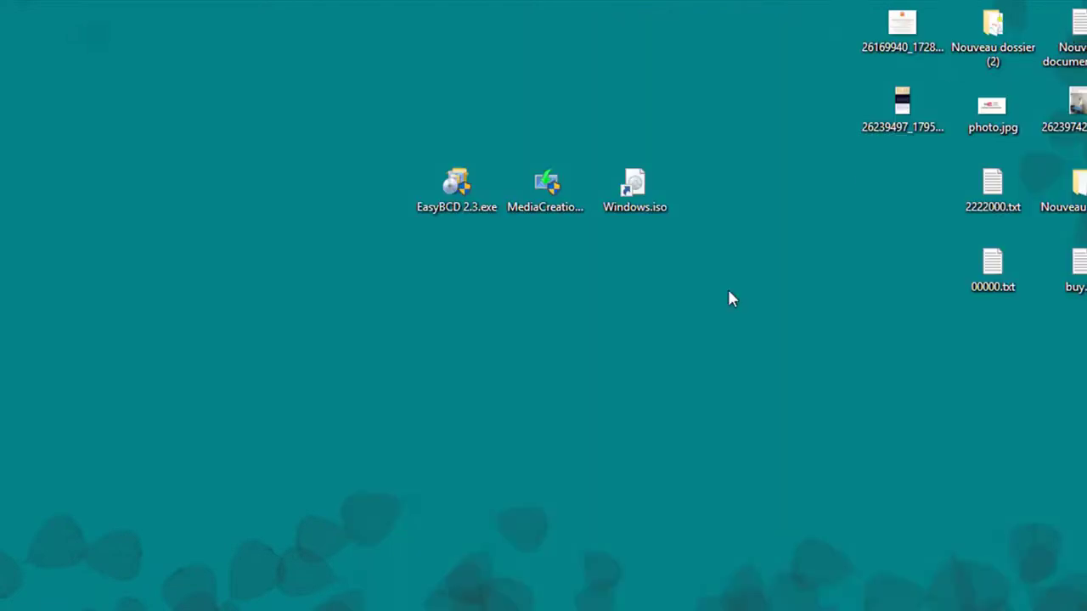
- Switch to Chrome to view Microsoft's Download Windows 10 page with the media creation tool, and return to the desktop
left_click(545, 194)
left_click(539, 280)
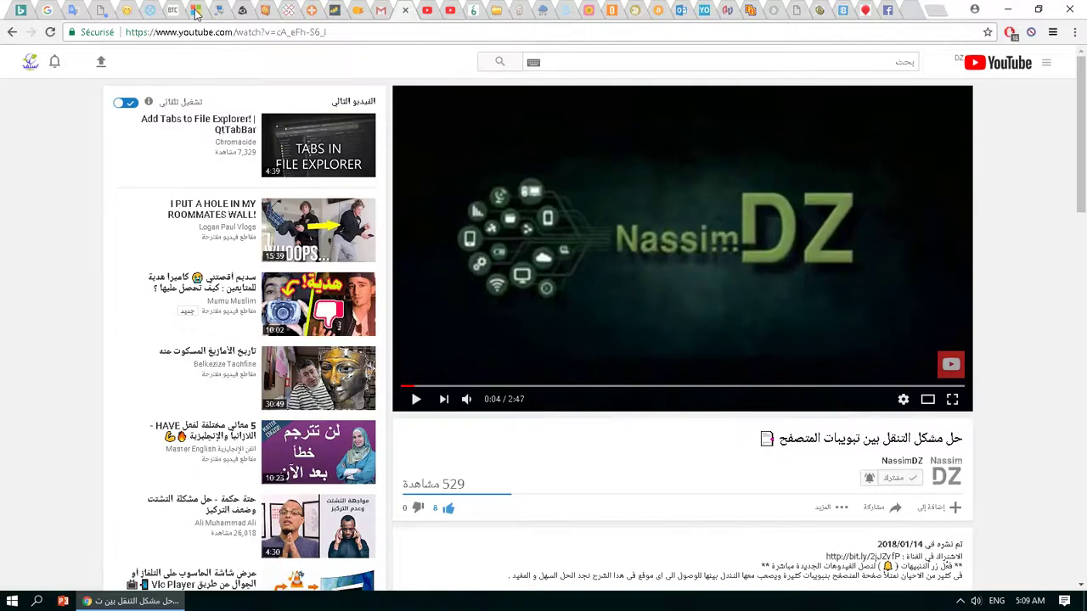
left_click(196, 14)
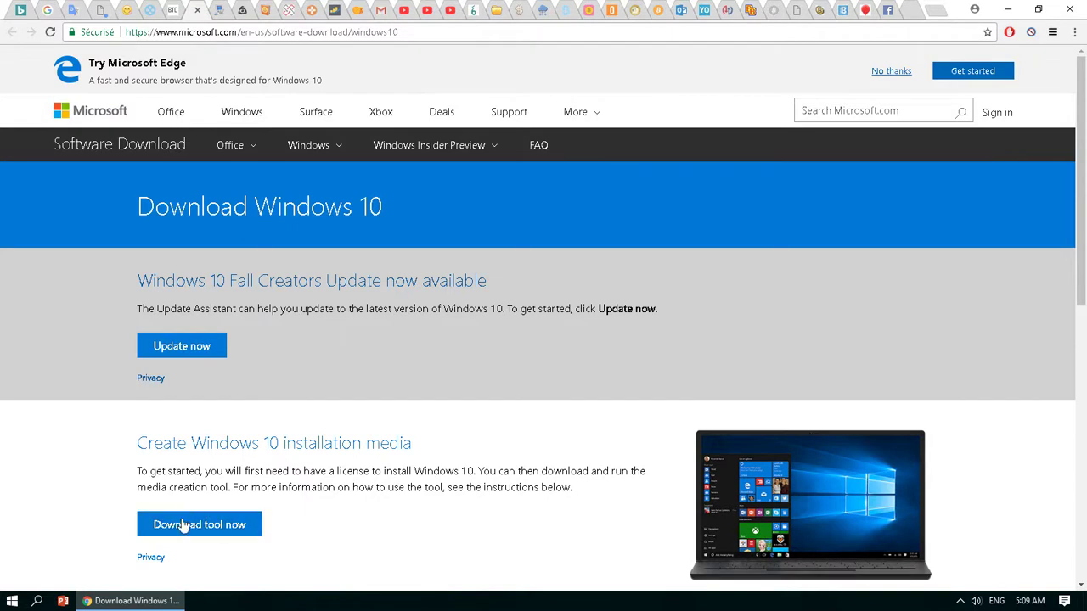
left_click(1037, 9)
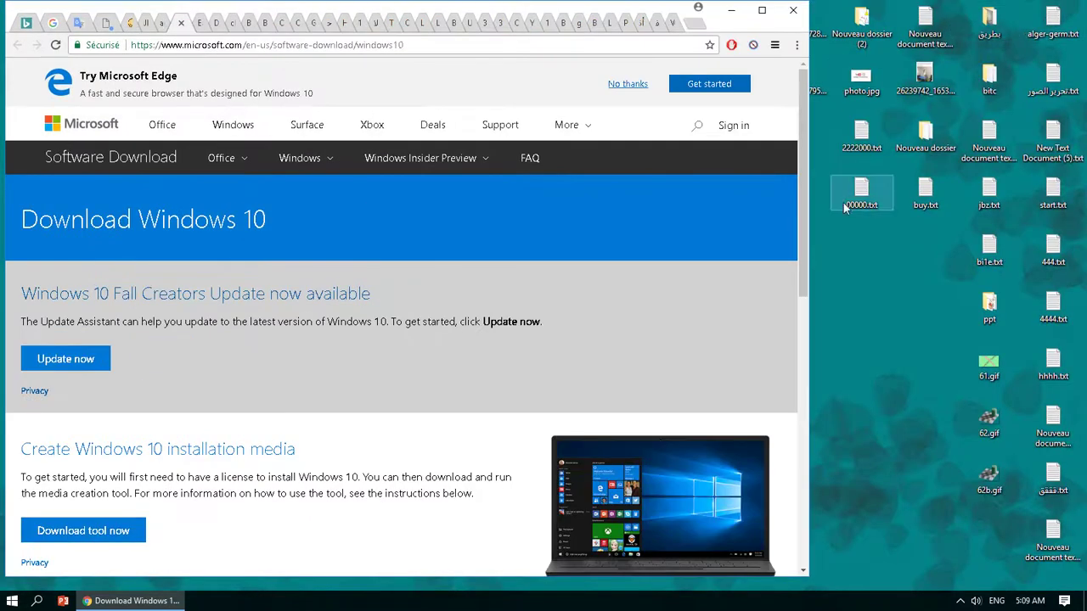
left_click(1085, 601)
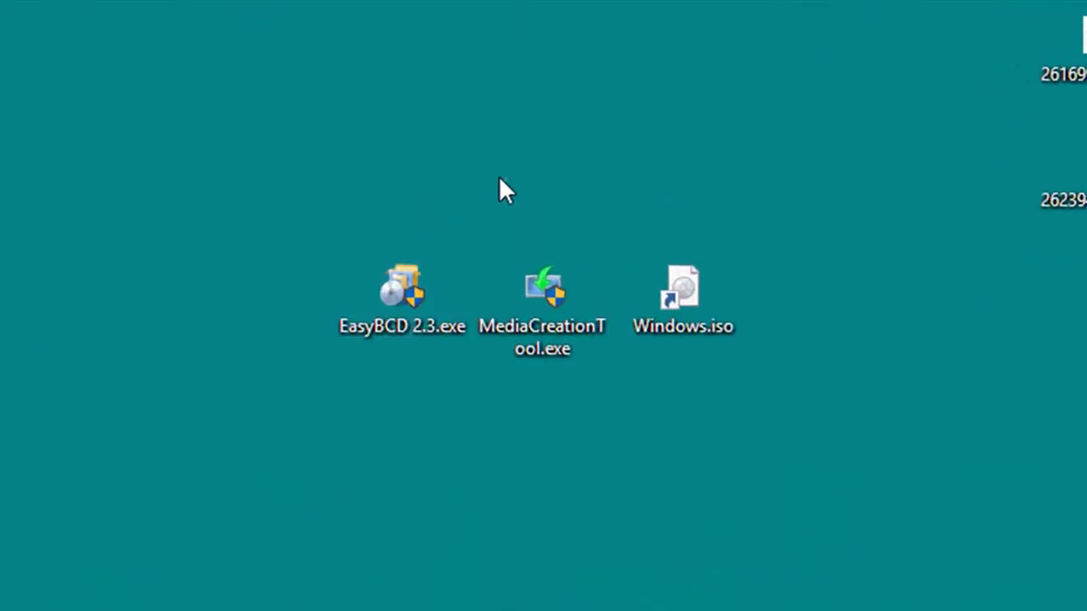
- Launch MediaCreationTool.exe from the desktop and accept the Microsoft license terms
left_click_drag(408, 175, 365, 340)
left_click_drag(391, 451, 363, 182)
left_click(535, 344)
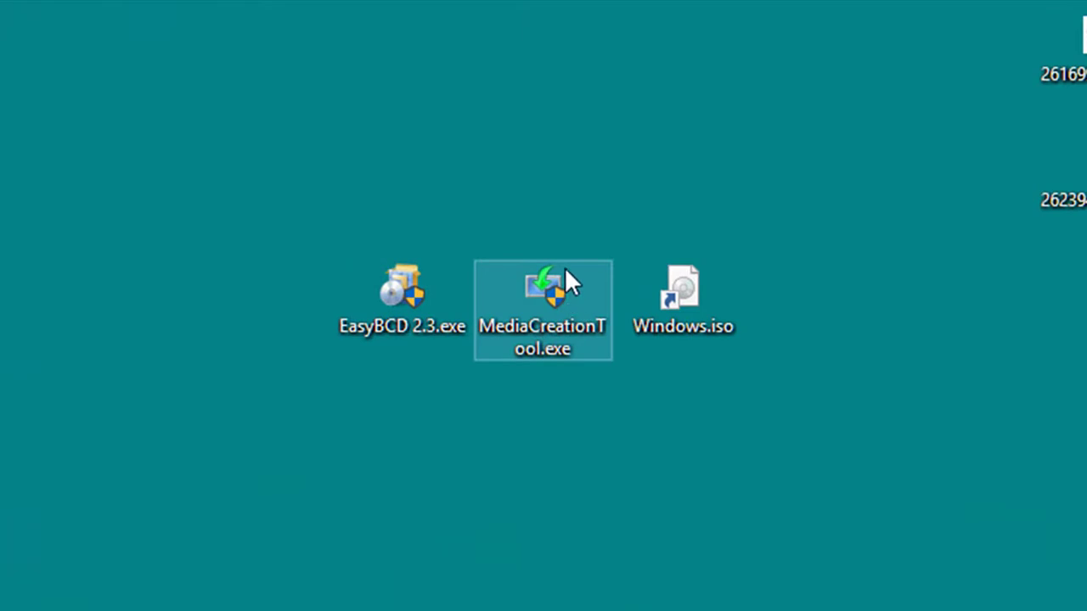
mouse_move(550, 353)
double_click(543, 290)
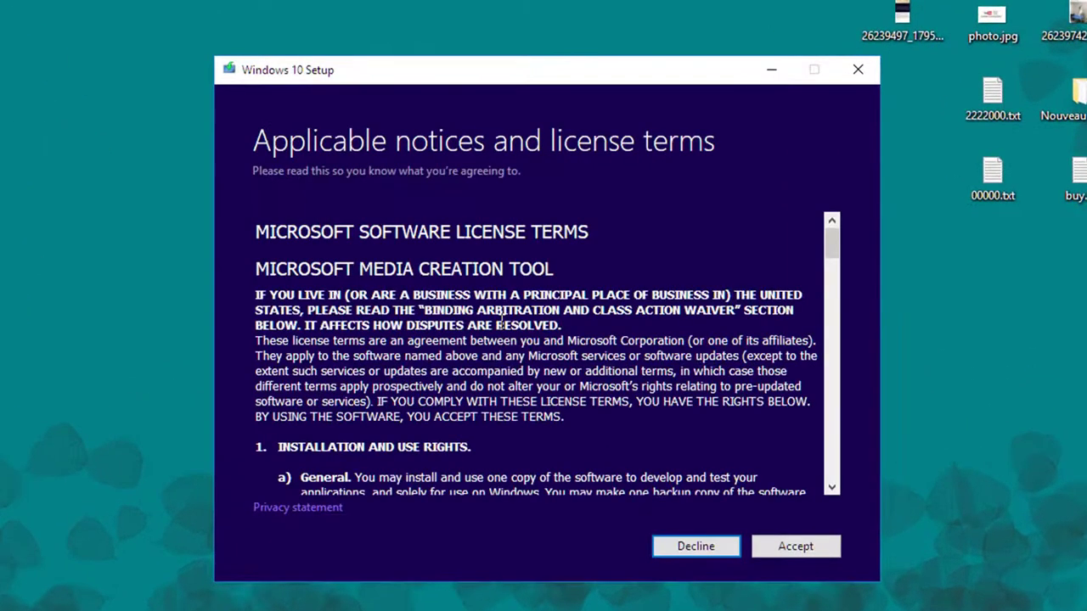
left_click(781, 549)
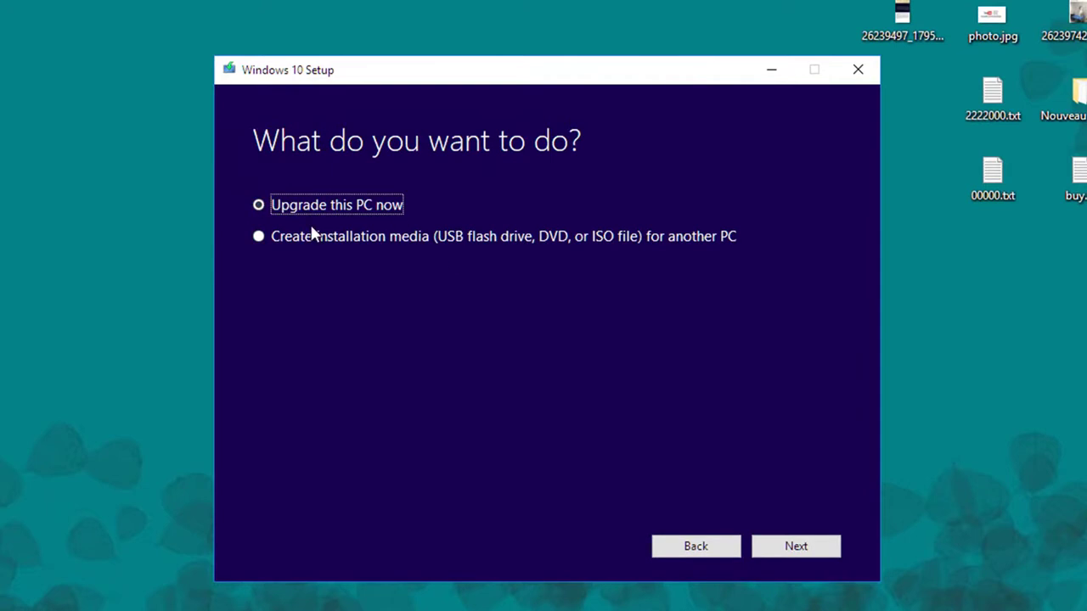
- Choose to create installation media for another PC, keeping français (France), Windows 10 and 32 bits (x86) after reviewing the available options
left_click(259, 238)
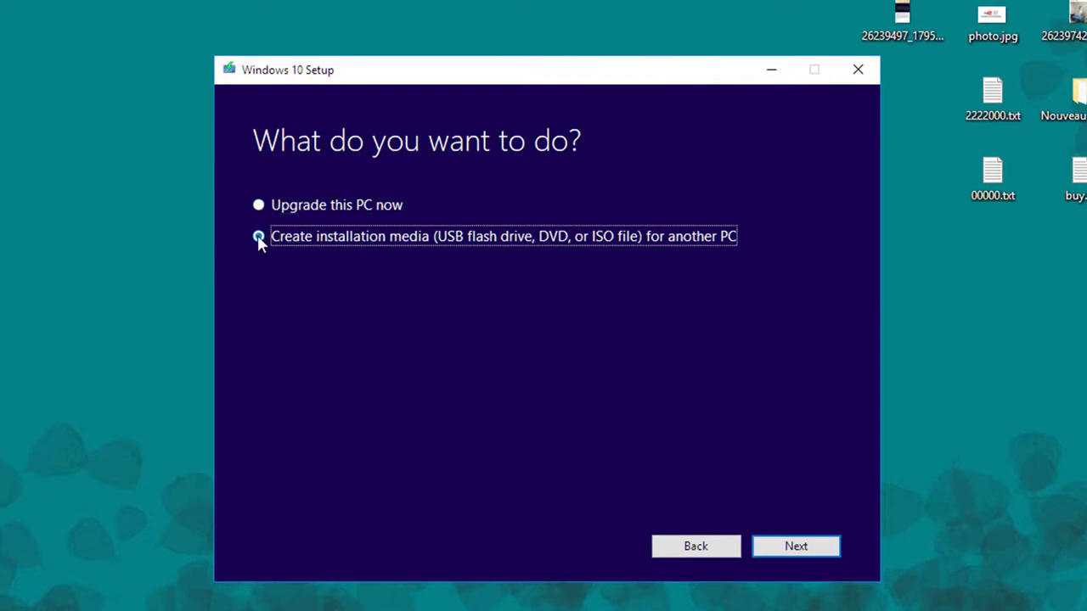
left_click(772, 554)
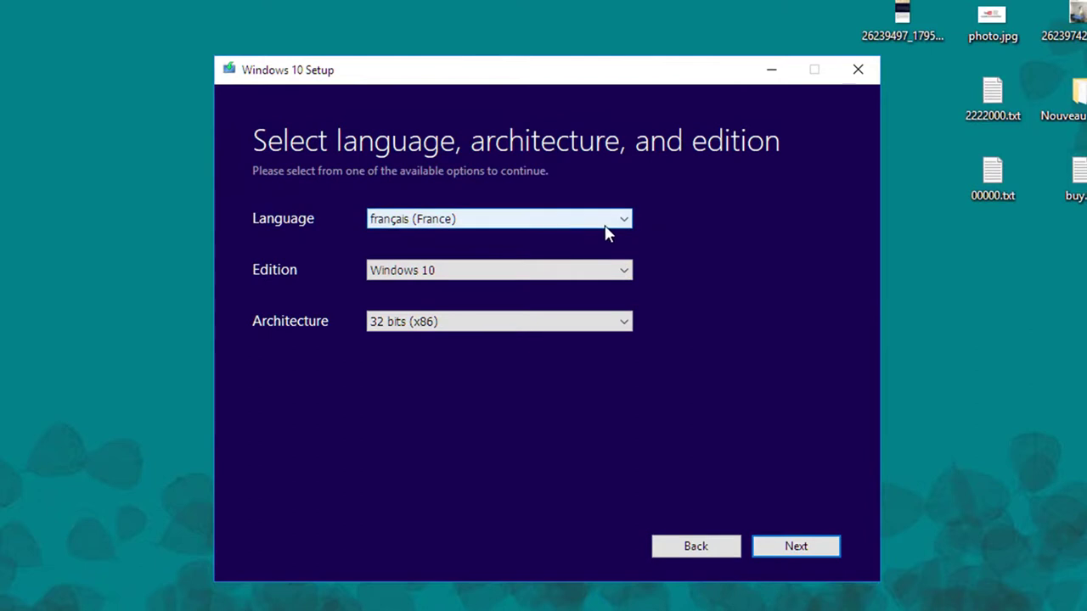
left_click(625, 220)
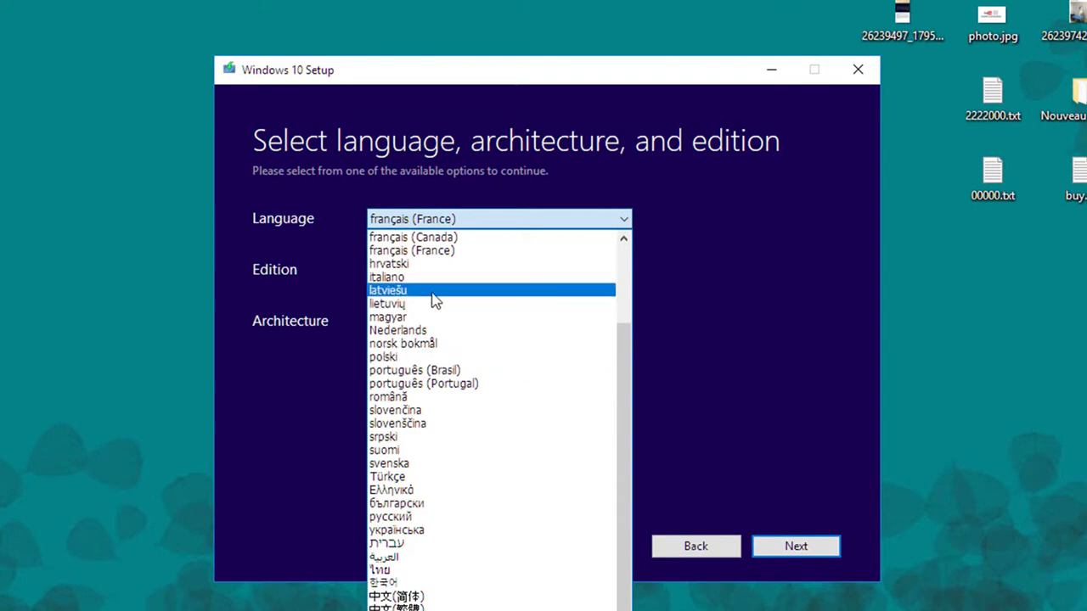
left_click(323, 293)
left_click(560, 272)
left_click(571, 286)
left_click(522, 326)
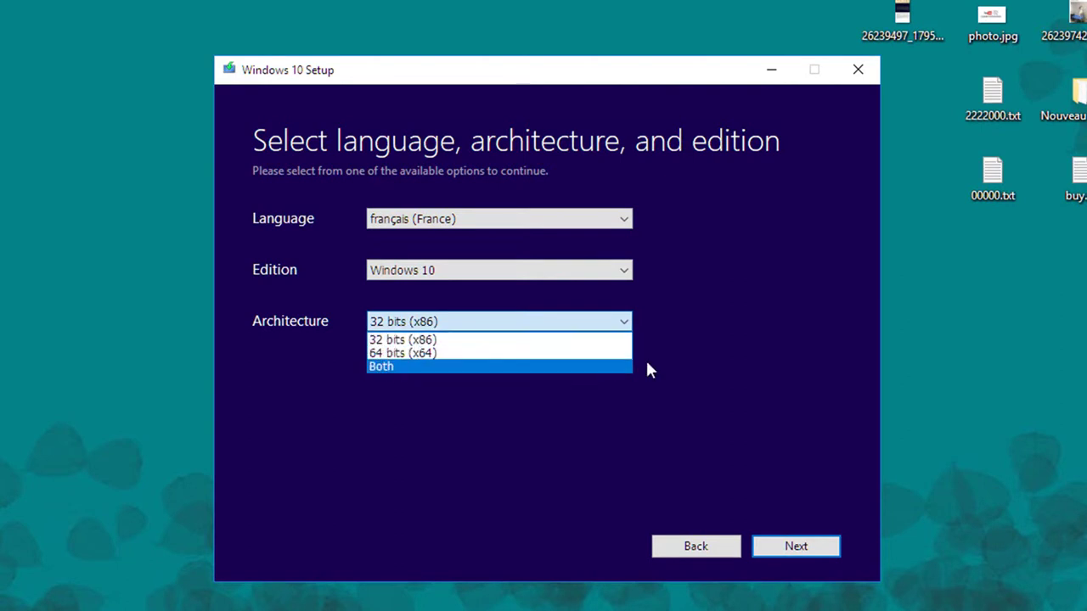
left_click(722, 415)
left_click(796, 547)
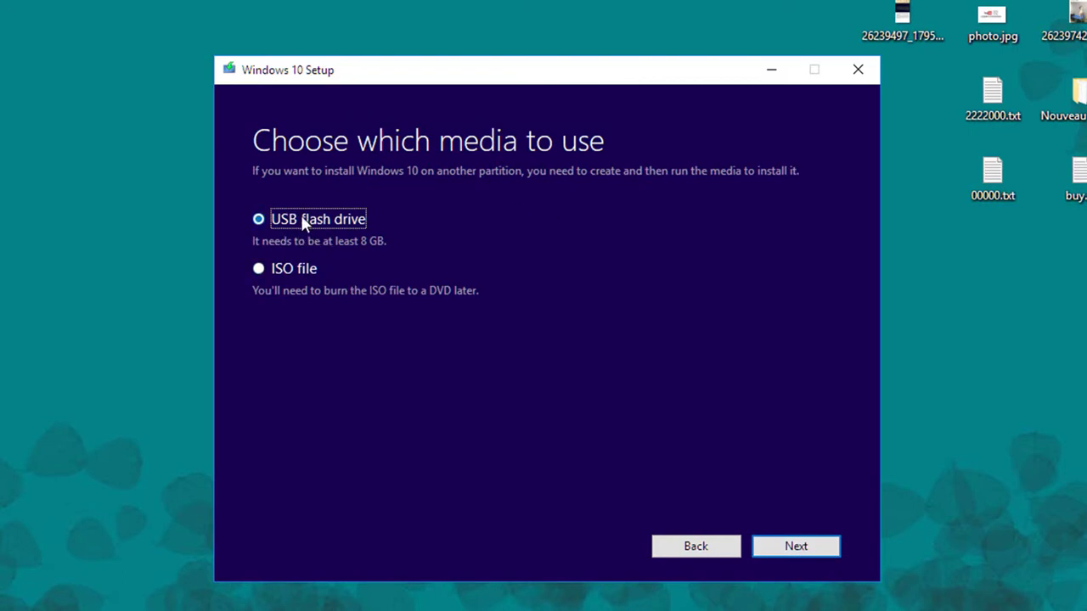
- Choose ISO file as the installation media, cancel saving Windows.iso and quit Windows 10 Setup
left_click(258, 272)
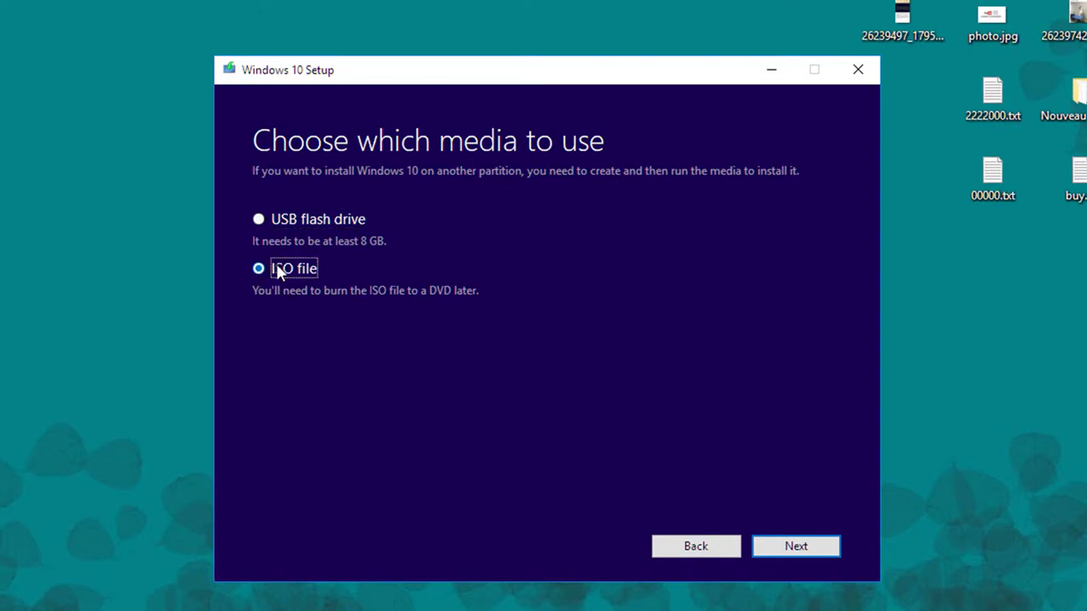
left_click(798, 546)
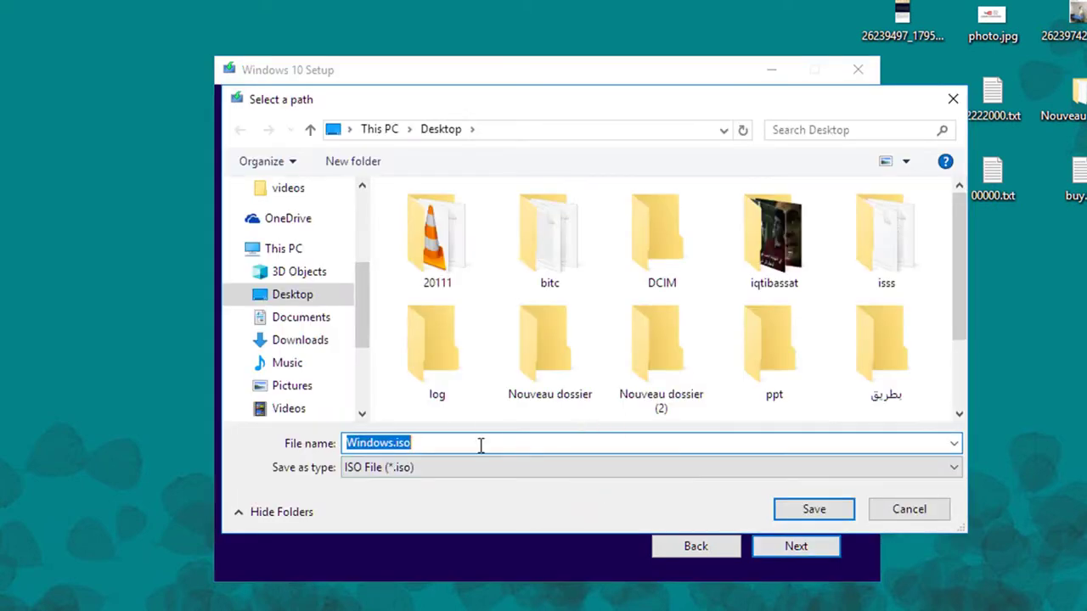
left_click(906, 510)
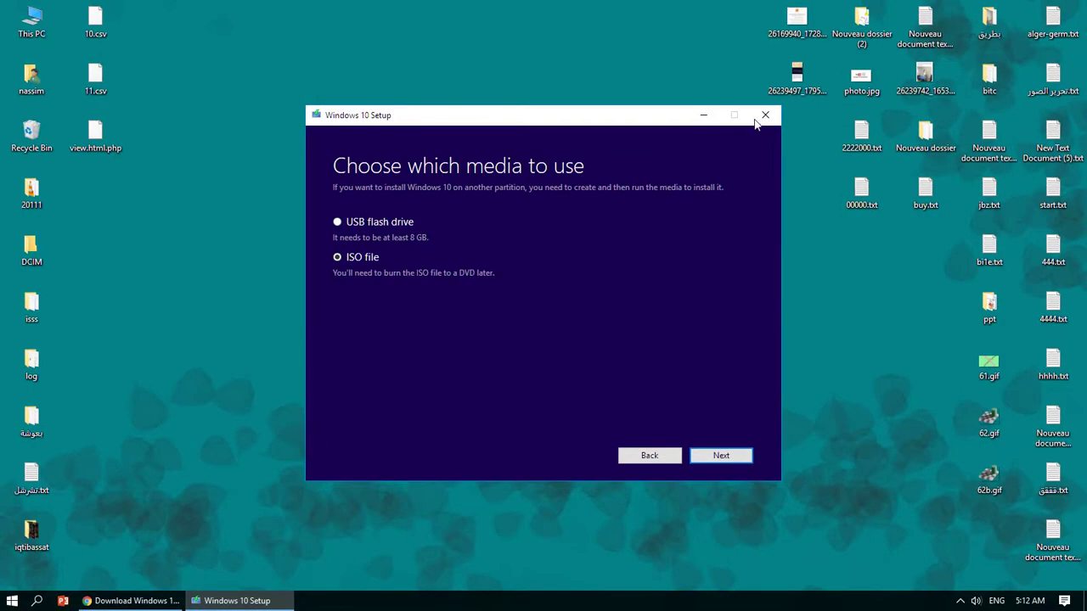
left_click(764, 116)
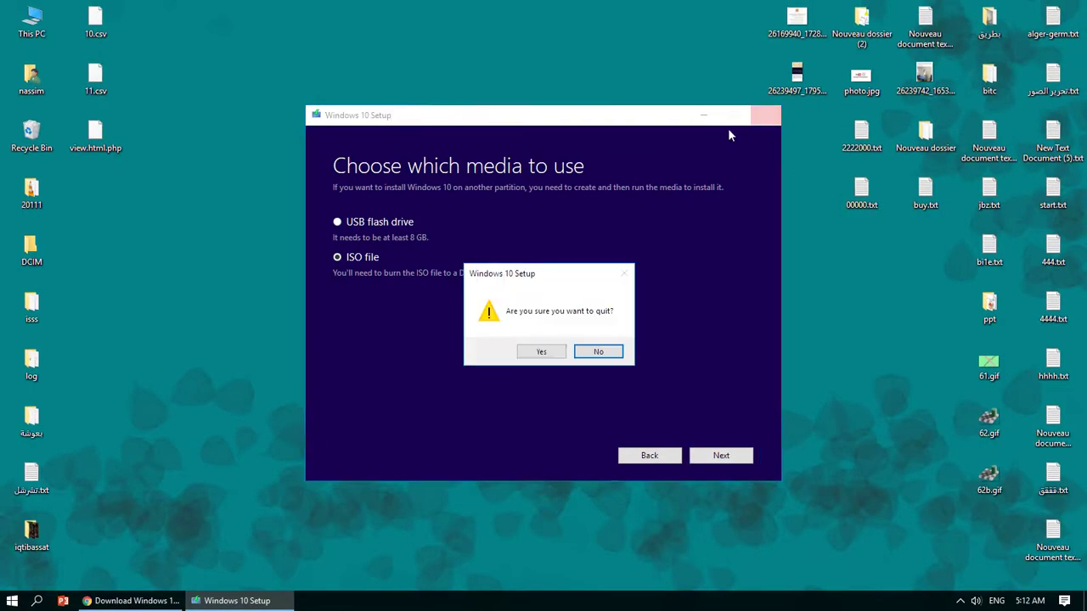
left_click(548, 351)
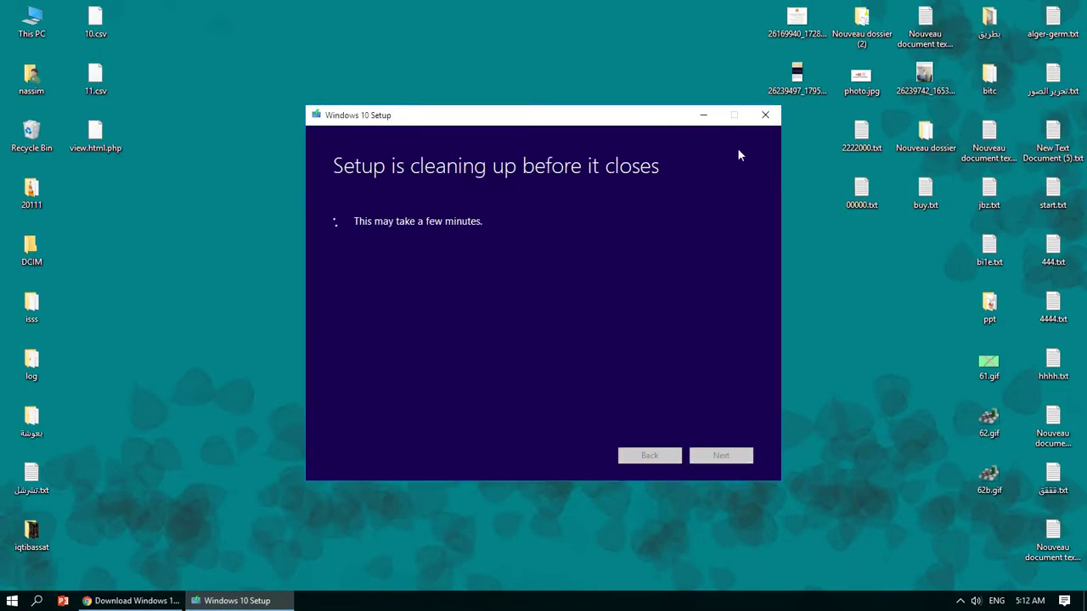
- Open the existing Windows.iso image, look over its folders and setup files, and close it
left_click(606, 134)
double_click(606, 134)
left_click_drag(602, 306, 527, 83)
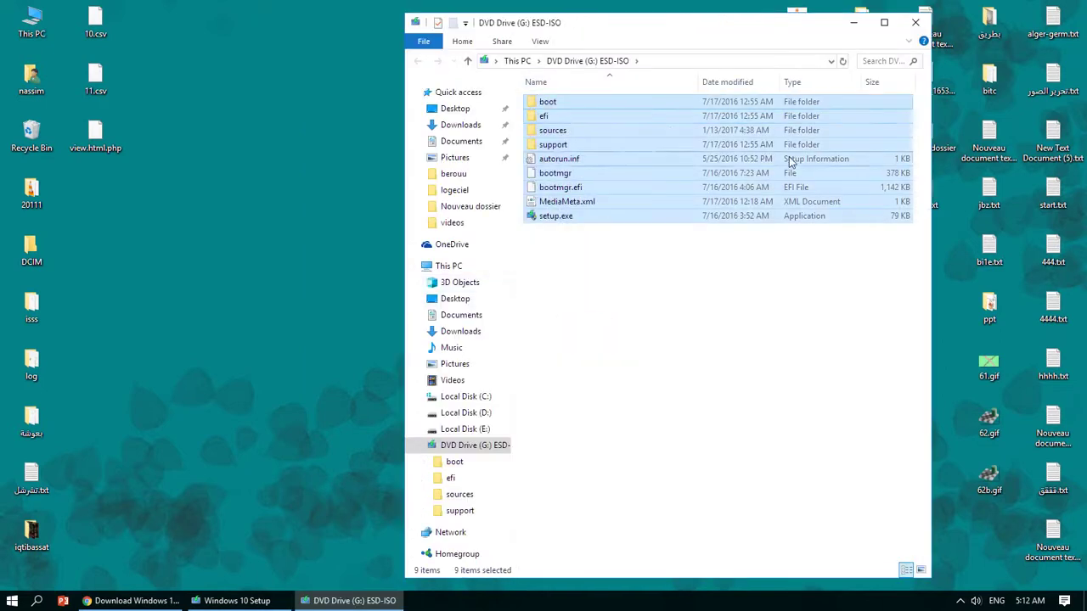
left_click(915, 22)
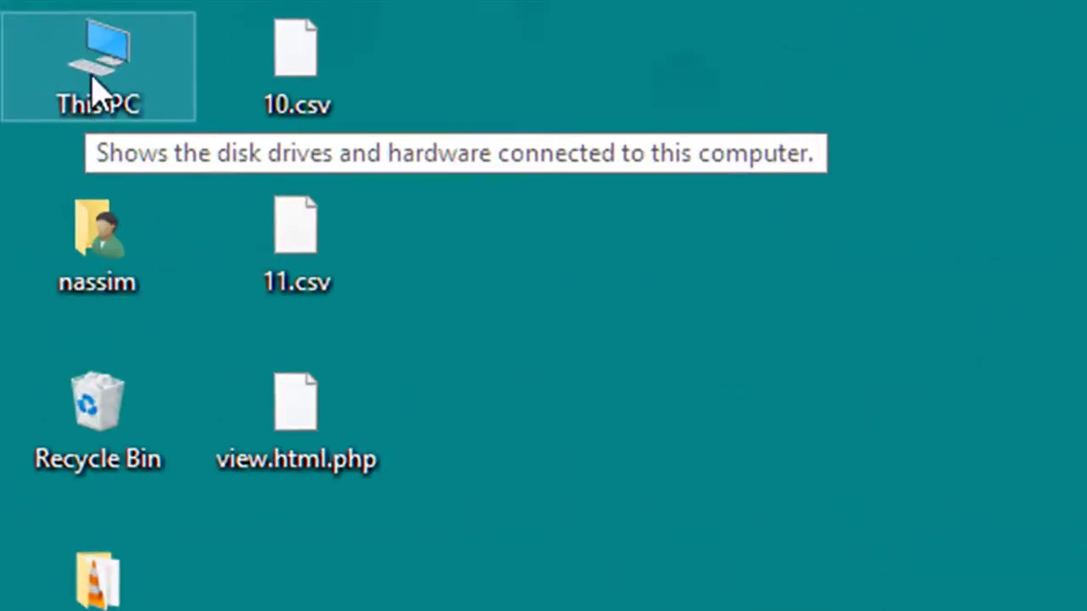
- Open Disk Management from This PC's computer management and examine the C: and D: partitions on Disk 0
right_click(87, 67)
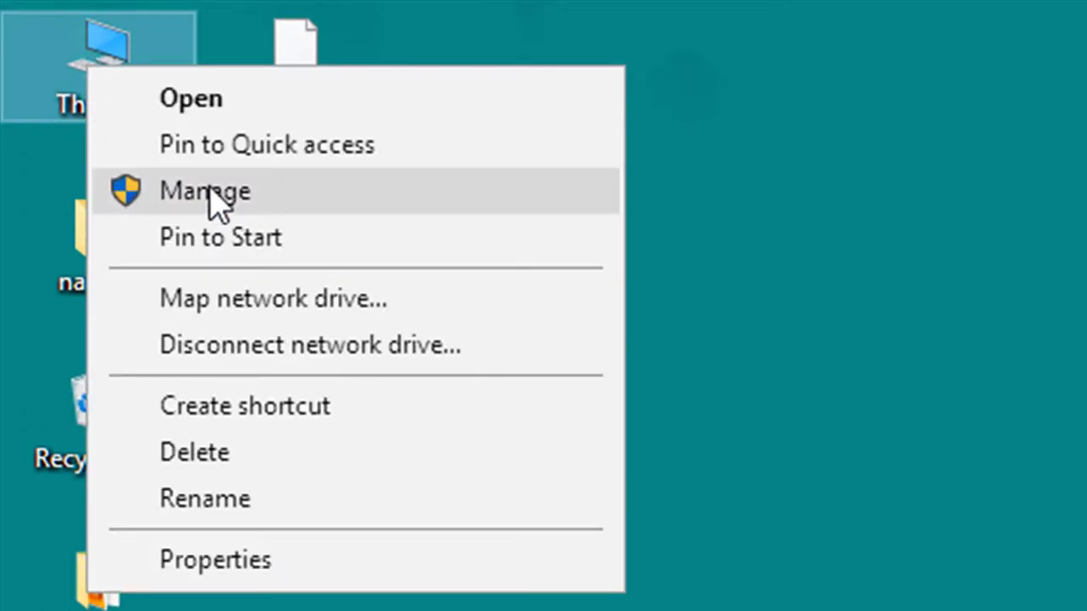
left_click(241, 195)
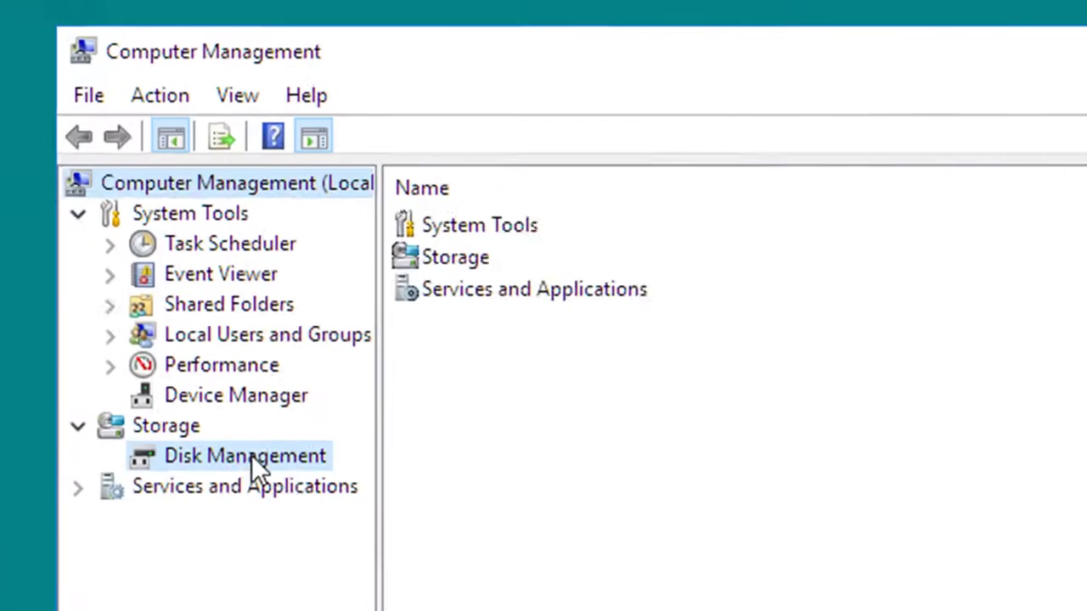
left_click(293, 205)
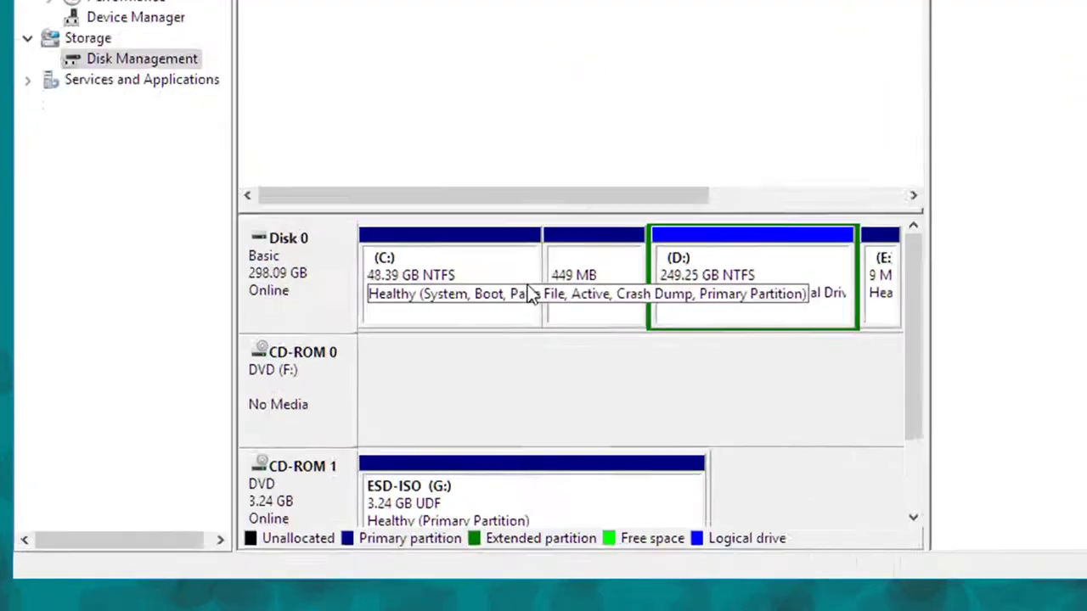
left_click(484, 361)
left_click(798, 208)
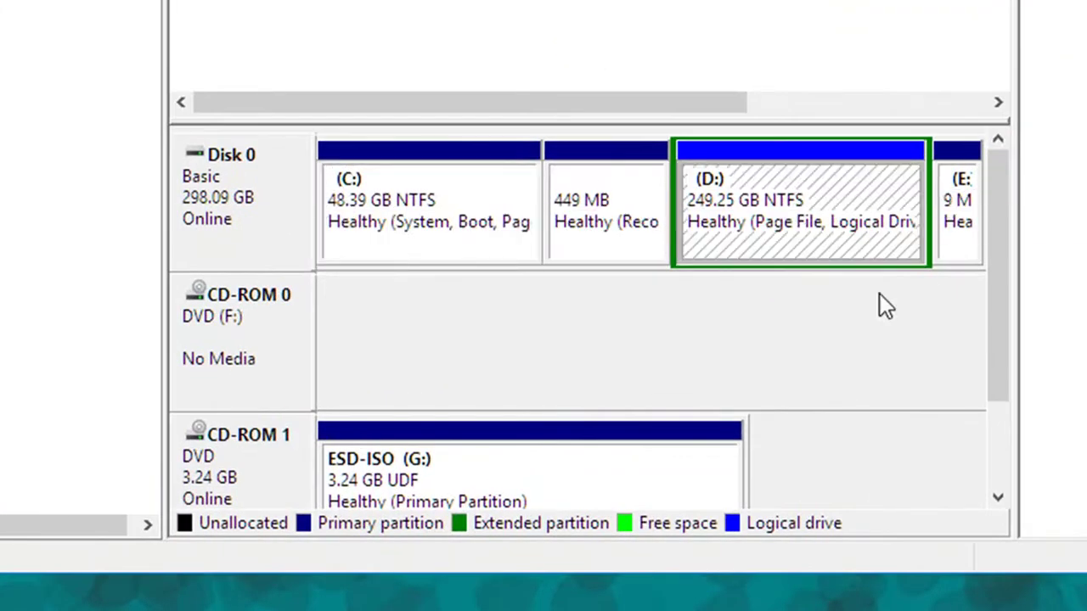
left_click(606, 315)
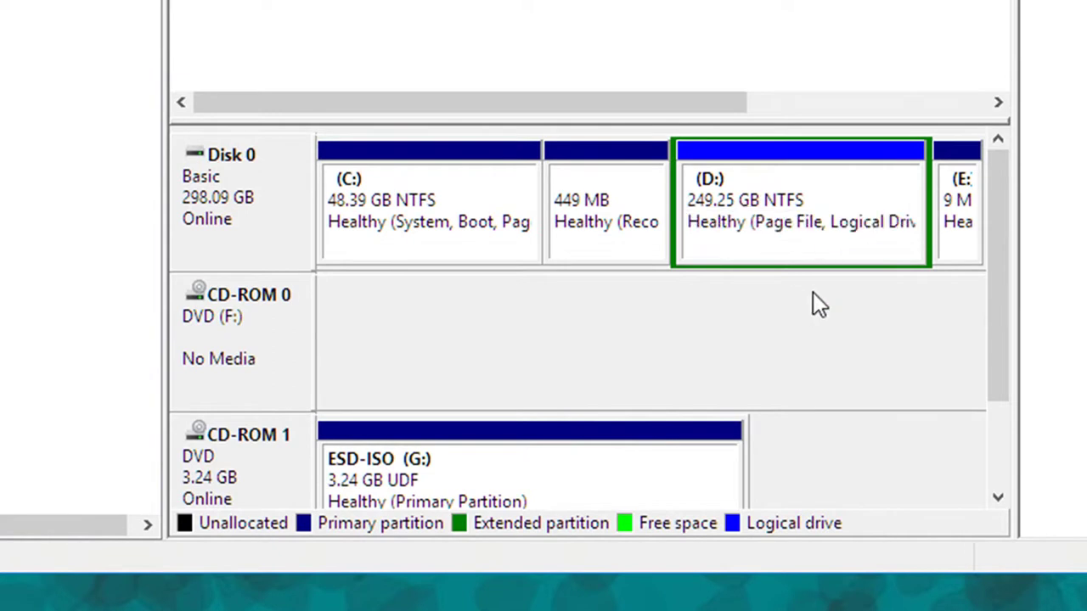
- Shrink the D: volume on Disk 0 by 10000 MB
right_click(826, 191)
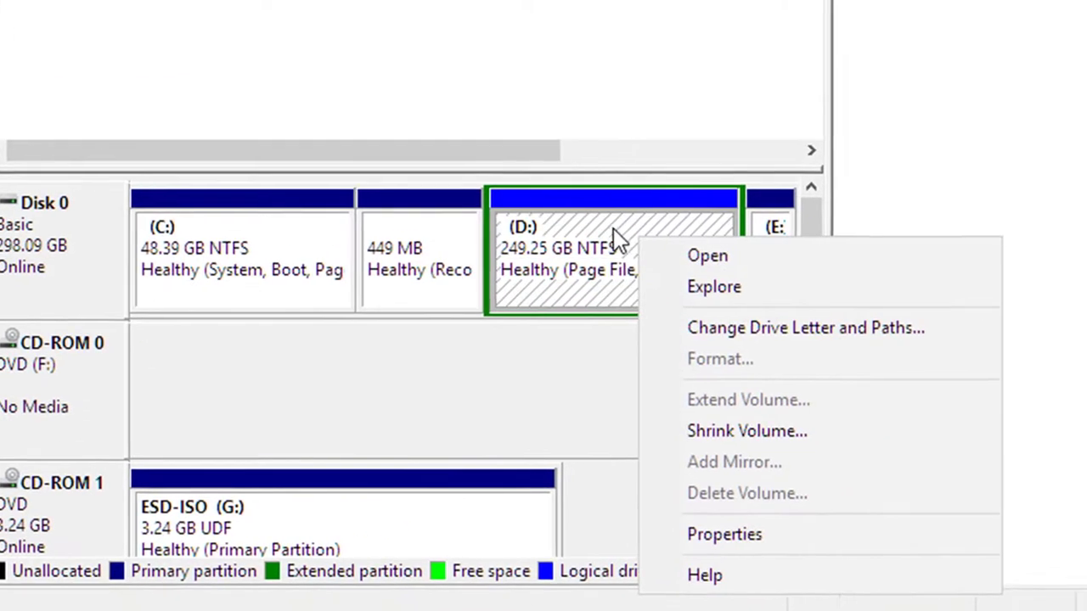
right_click(615, 230)
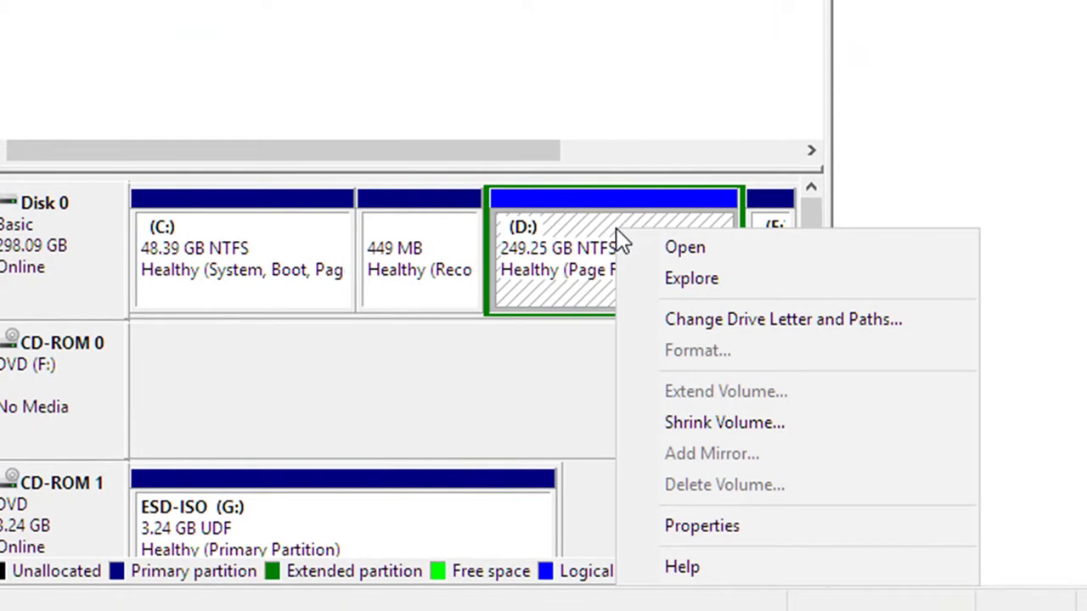
left_click(722, 422)
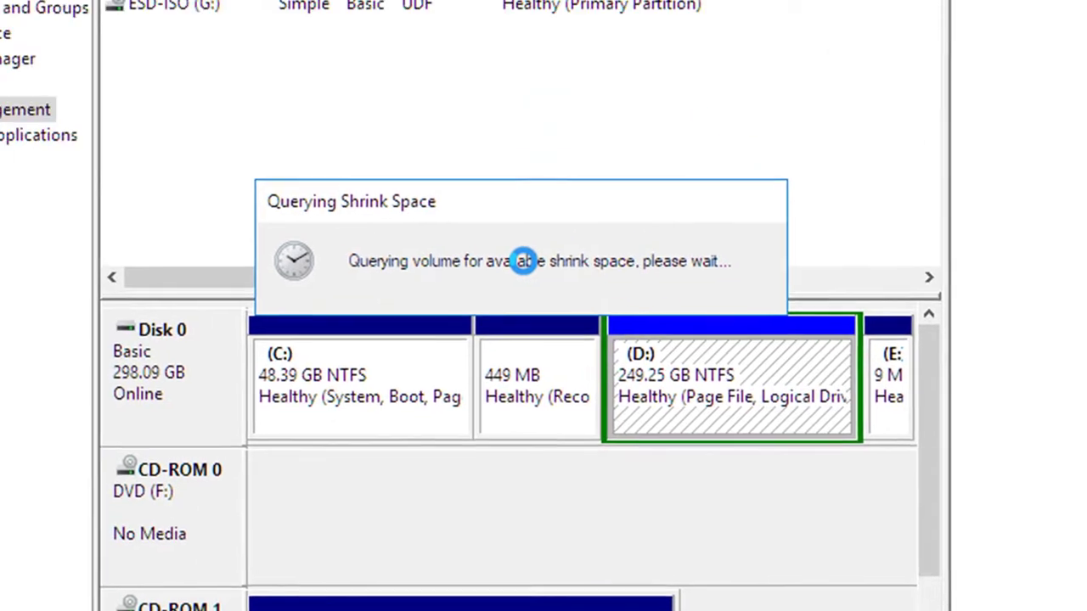
left_click_drag(479, 60, 492, 82)
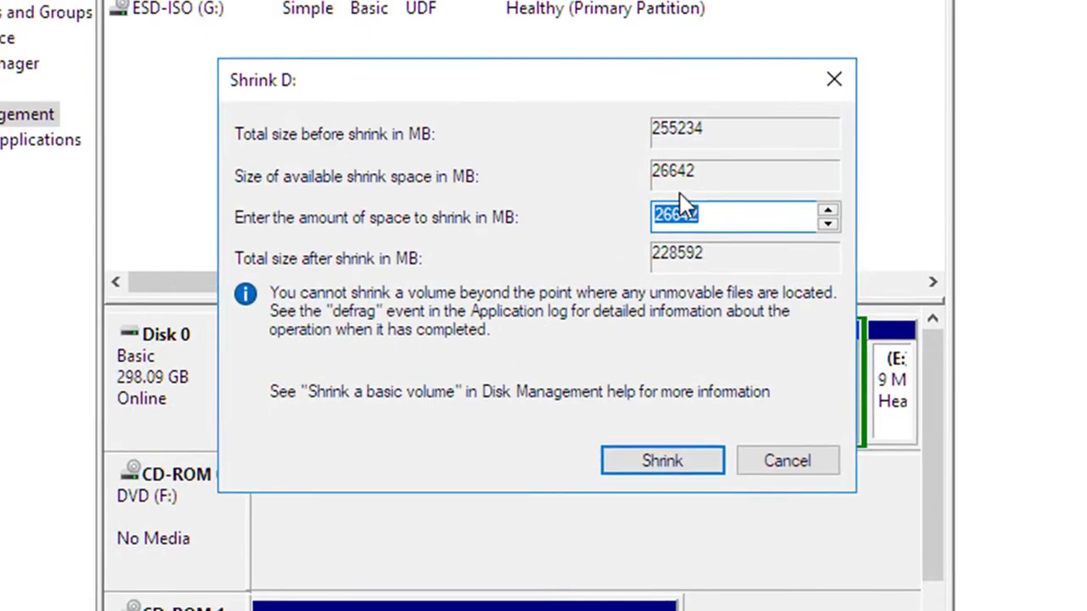
left_click(743, 219)
left_click_drag(737, 216, 592, 221)
type("10000")
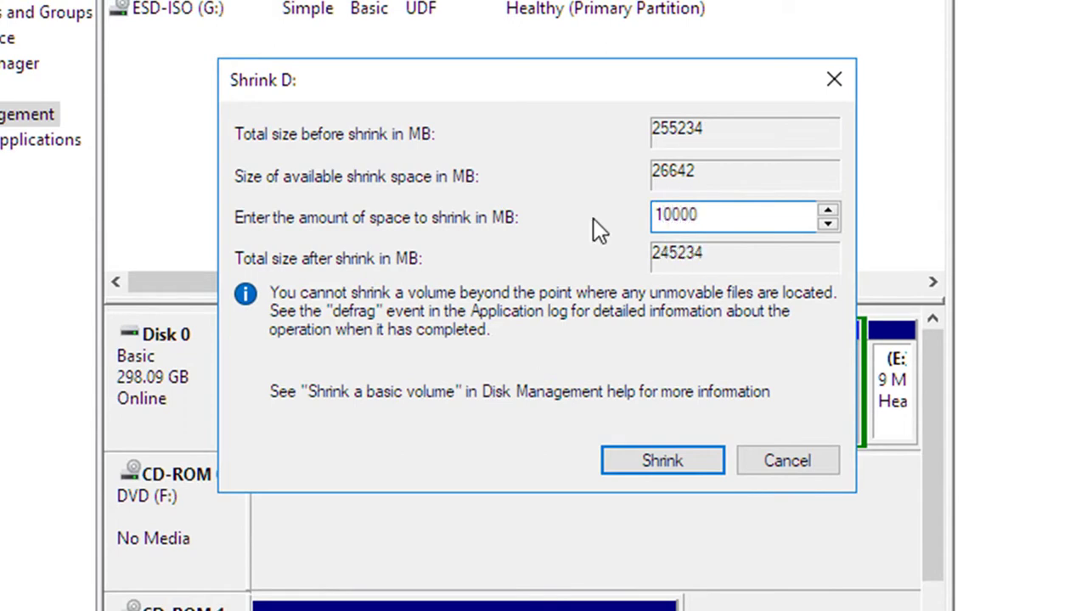
left_click(667, 454)
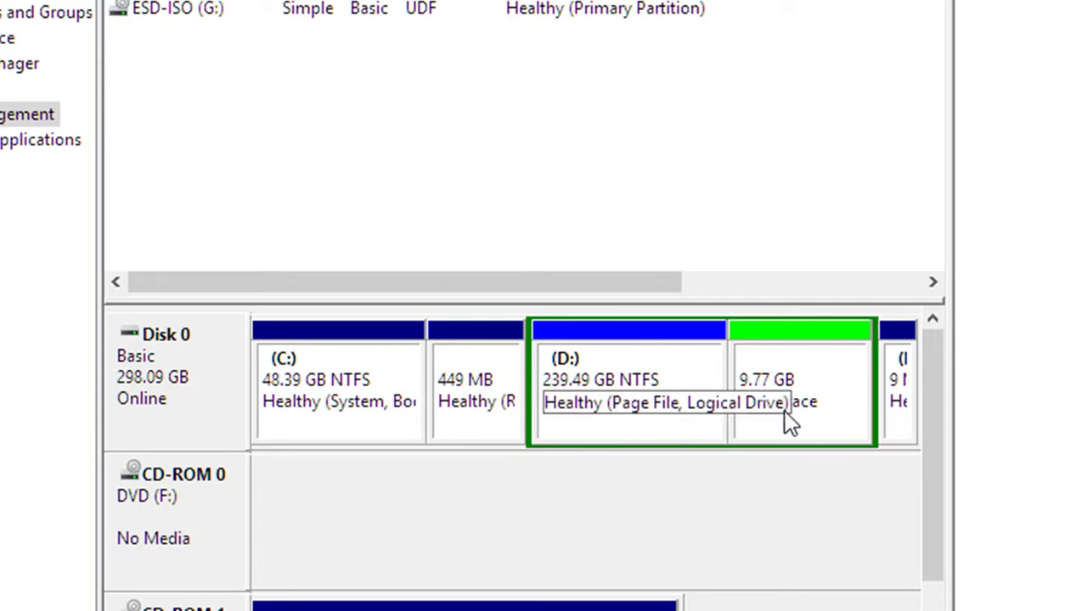
- Start a new simple volume in the free space beside D:, keeping the default size and assigning drive letter H
left_click(800, 370)
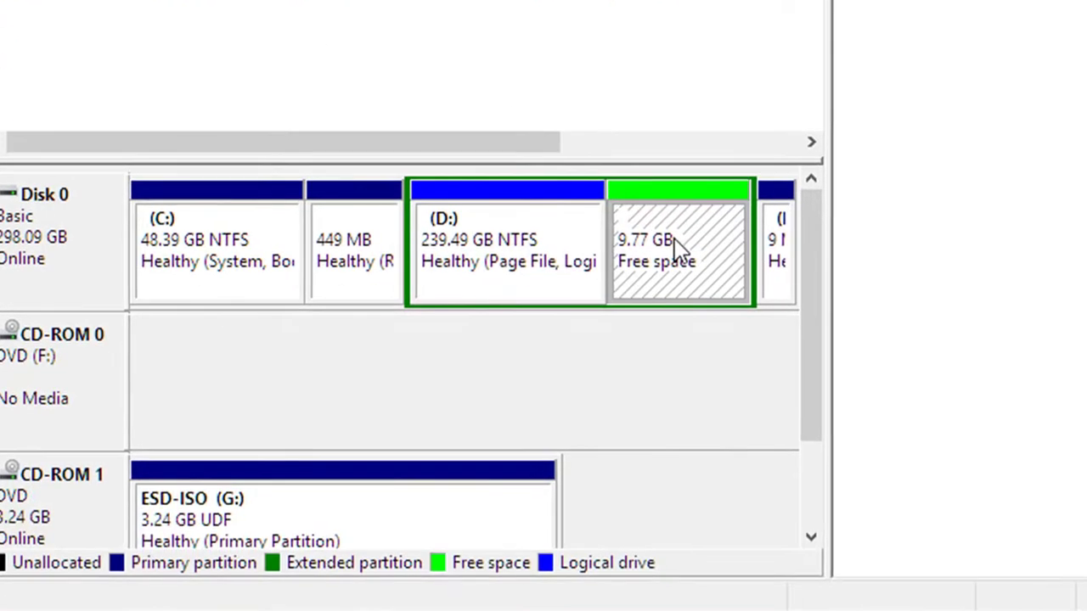
right_click(793, 377)
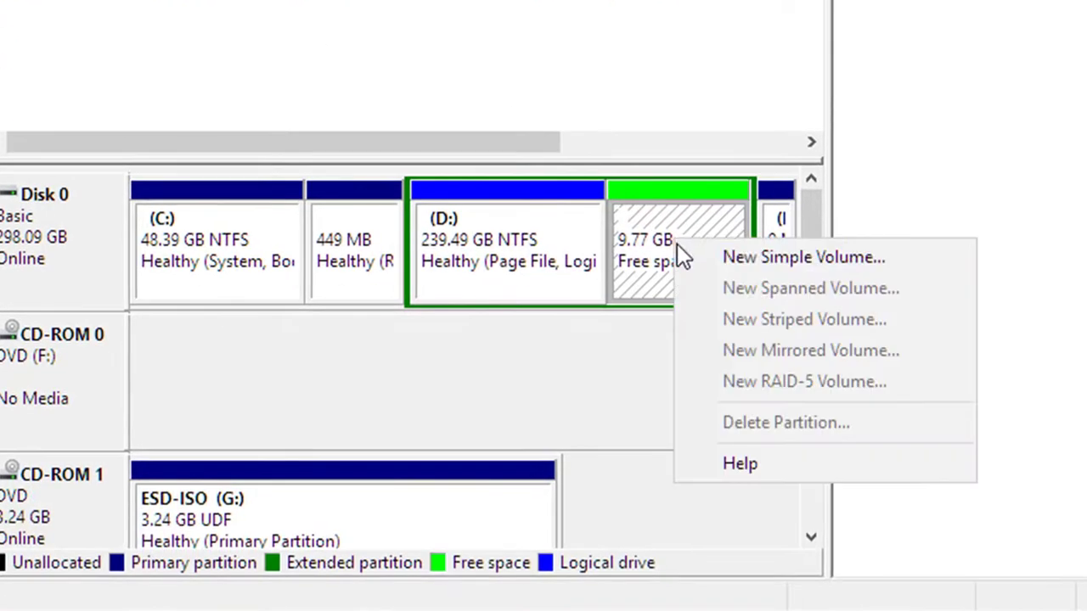
left_click(810, 258)
left_click(553, 295)
left_click(706, 522)
left_click(708, 520)
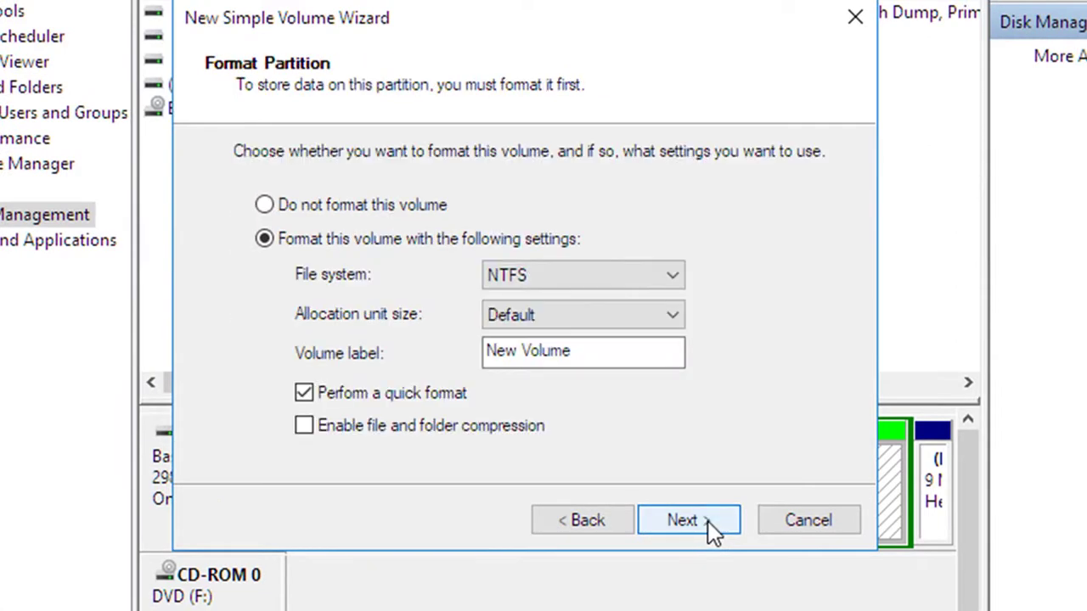
left_click(567, 520)
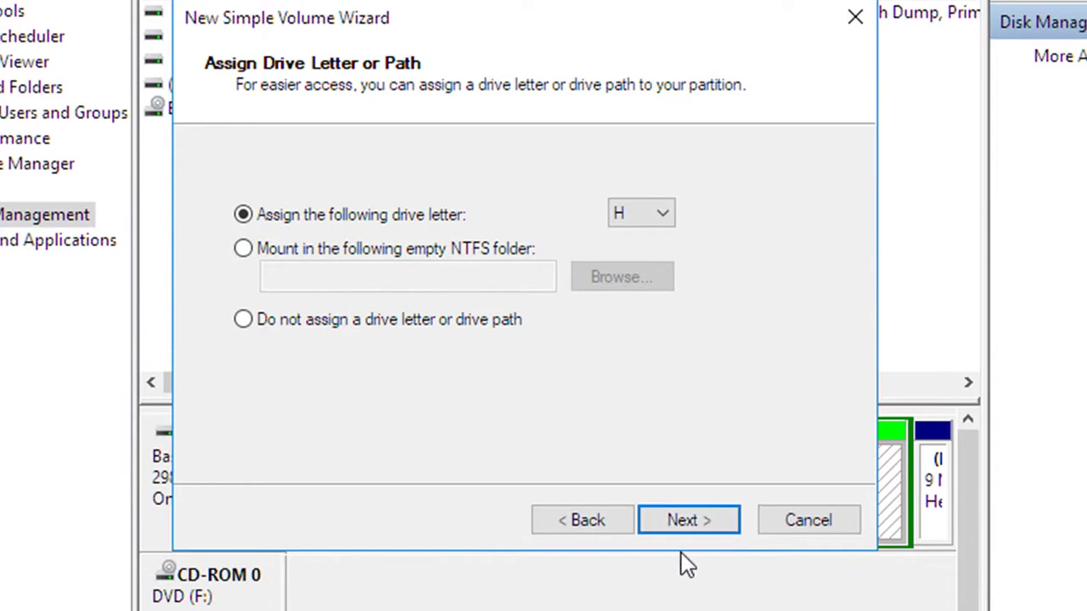
left_click(690, 523)
- Label the new volume windows10, keep NTFS with quick format, and finish creating it
left_click(578, 353)
left_click_drag(614, 353, 467, 348)
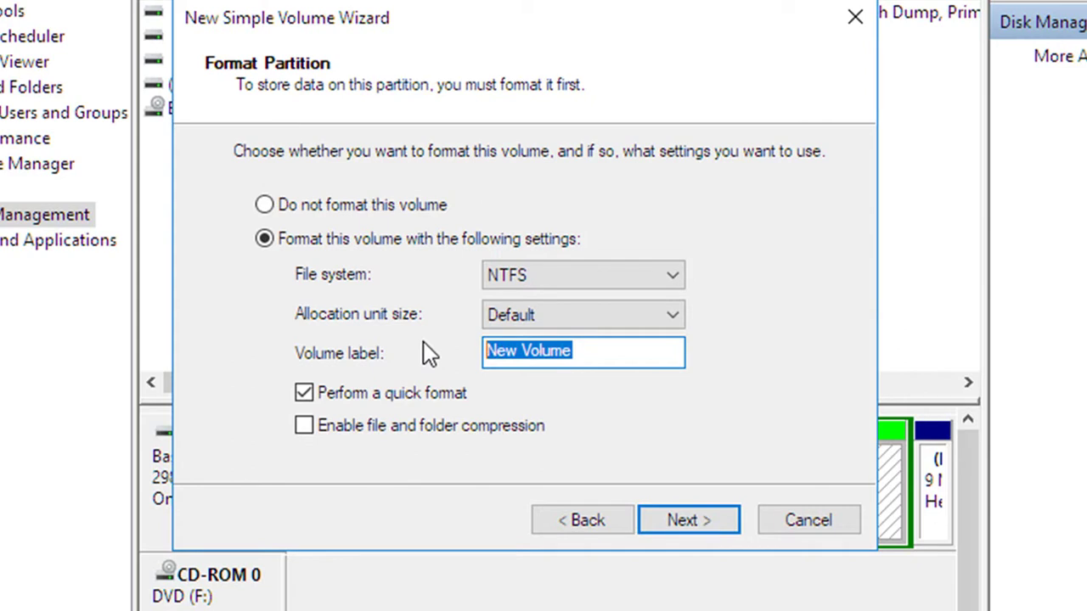
type("windows10")
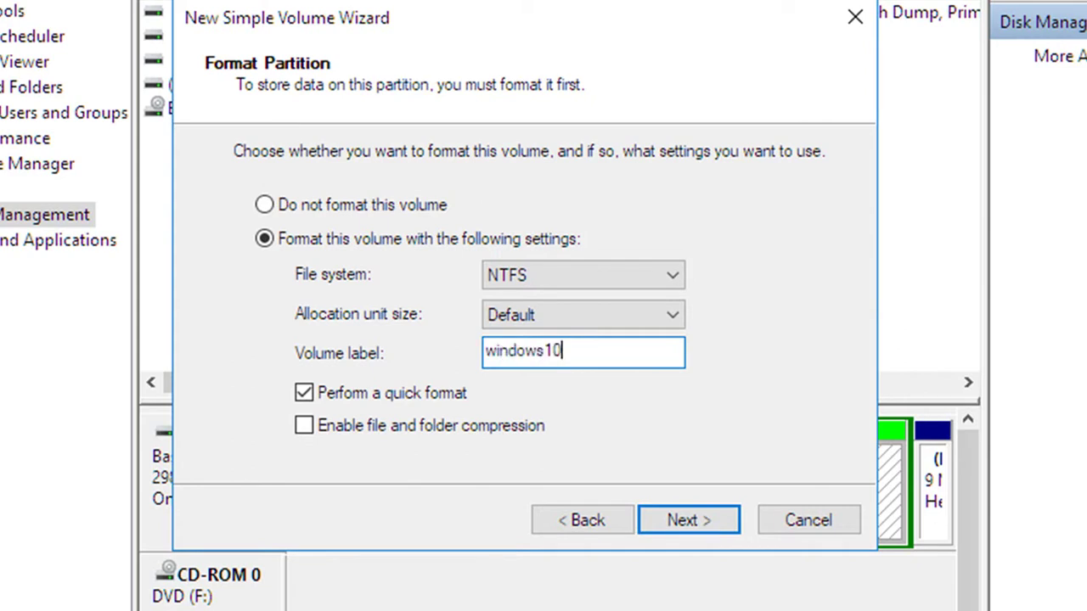
left_click(696, 526)
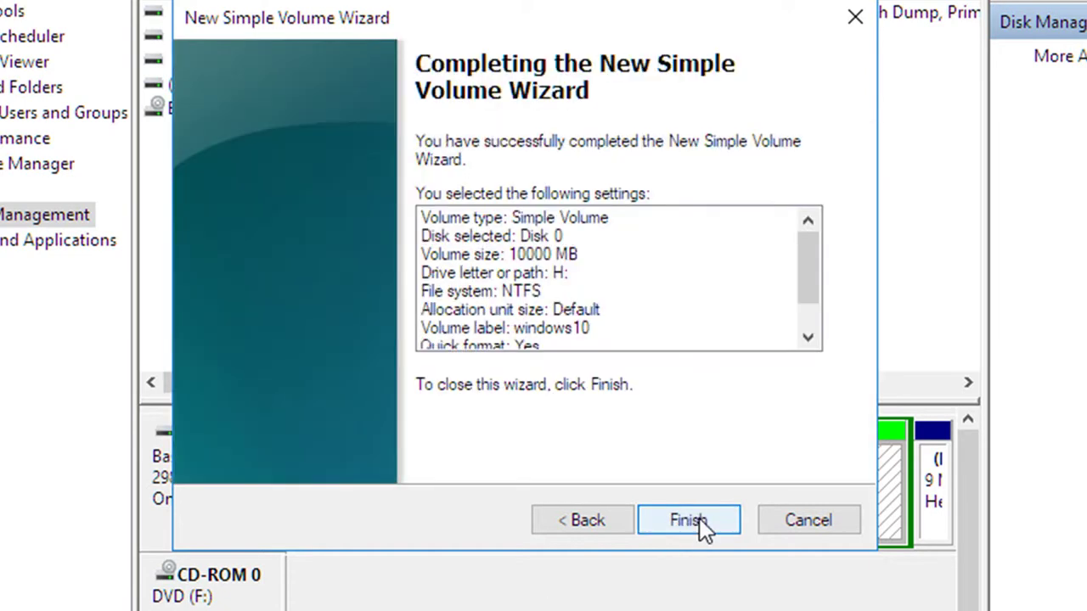
left_click(699, 519)
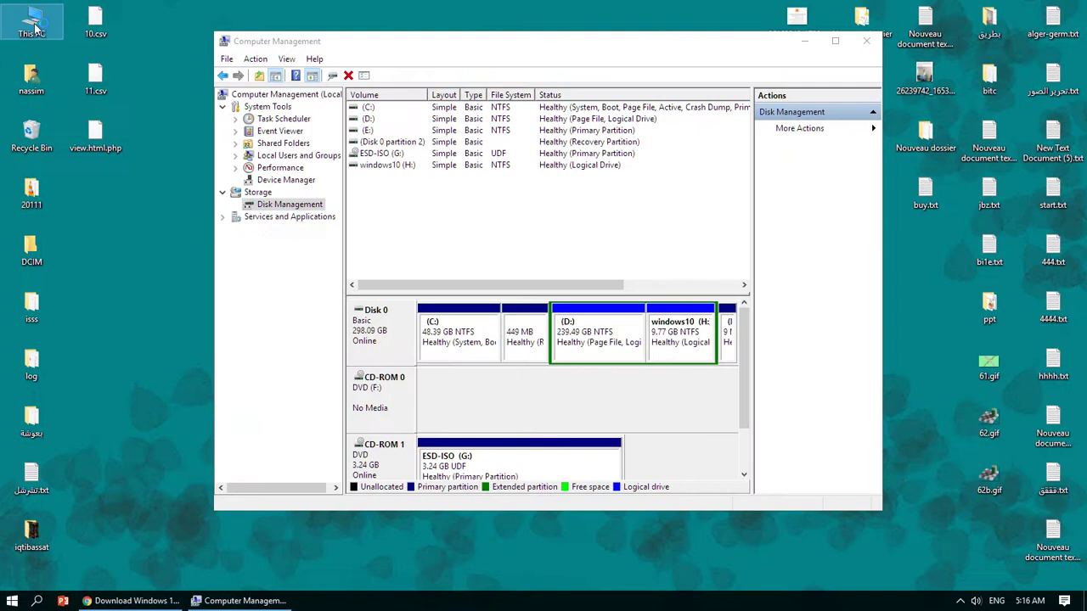
- Open the windows10 (H:) drive from This PC and move its window aside
double_click(35, 24)
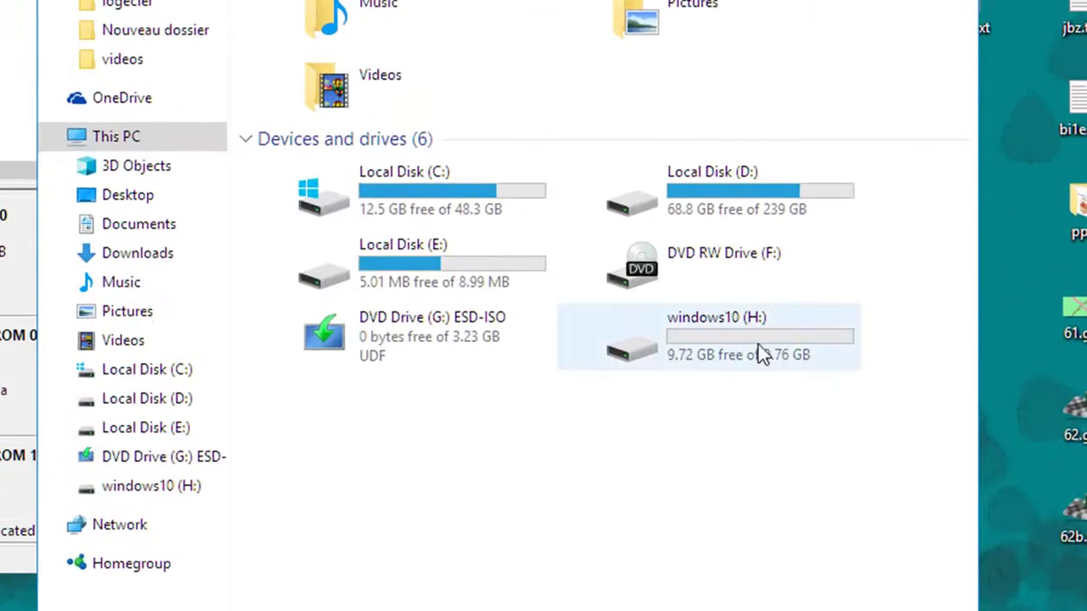
double_click(737, 347)
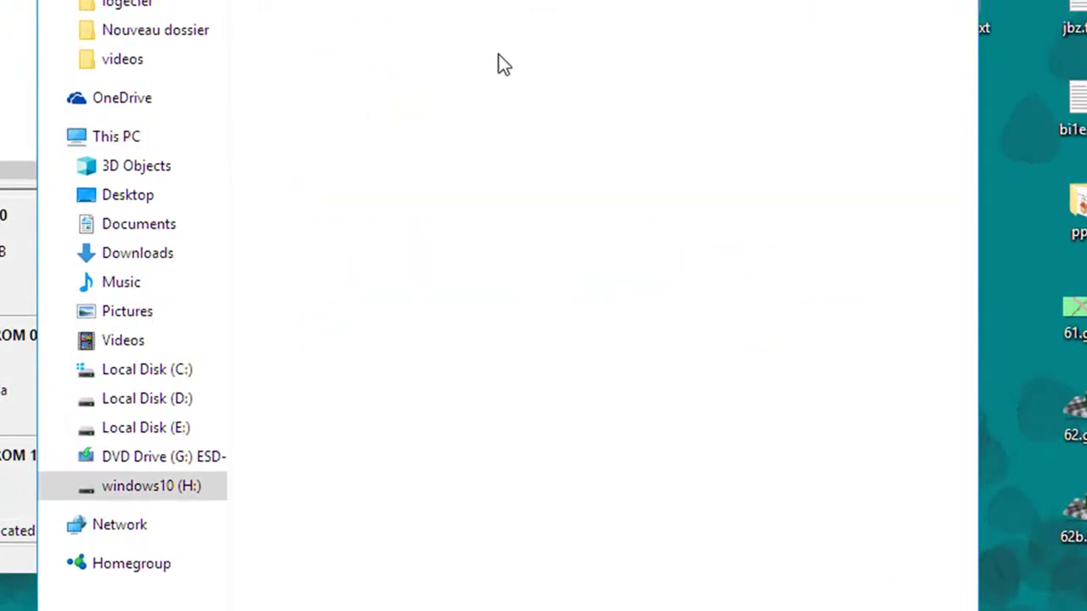
key("BackSpace")
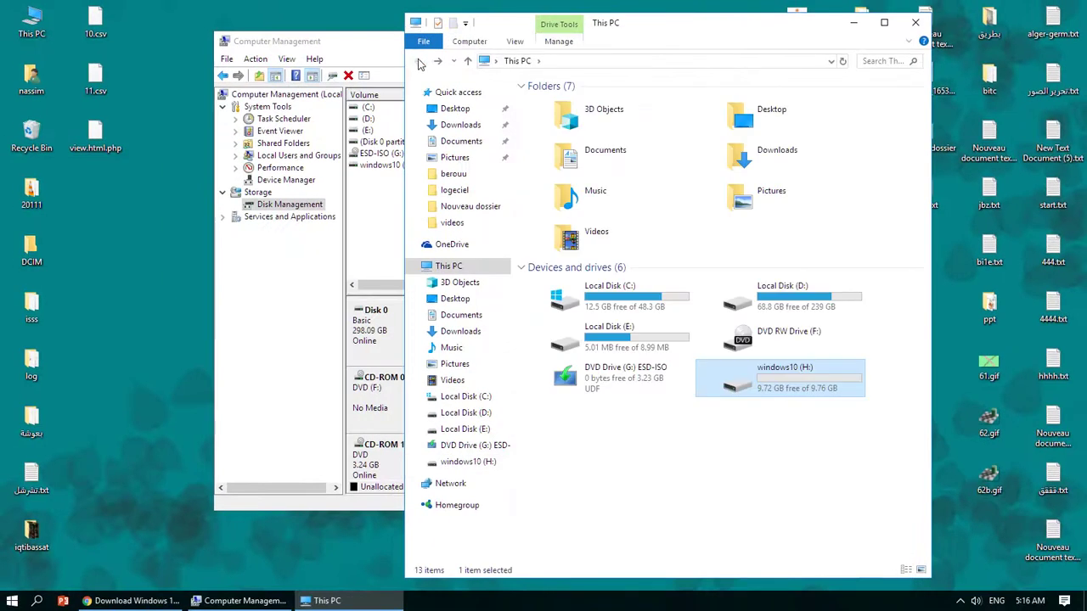
double_click(741, 388)
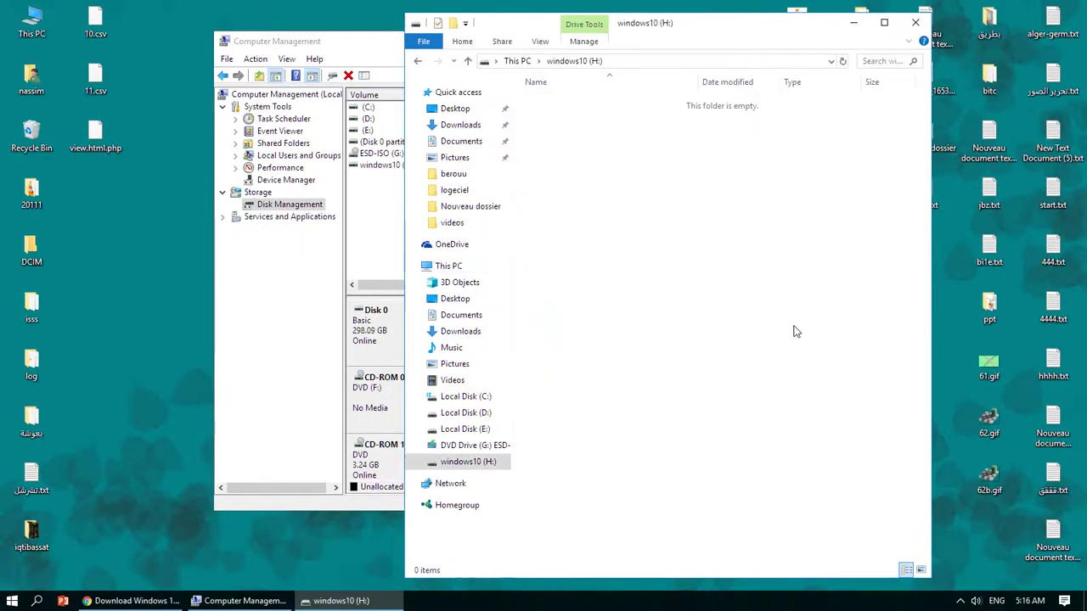
left_click_drag(786, 31, 556, 28)
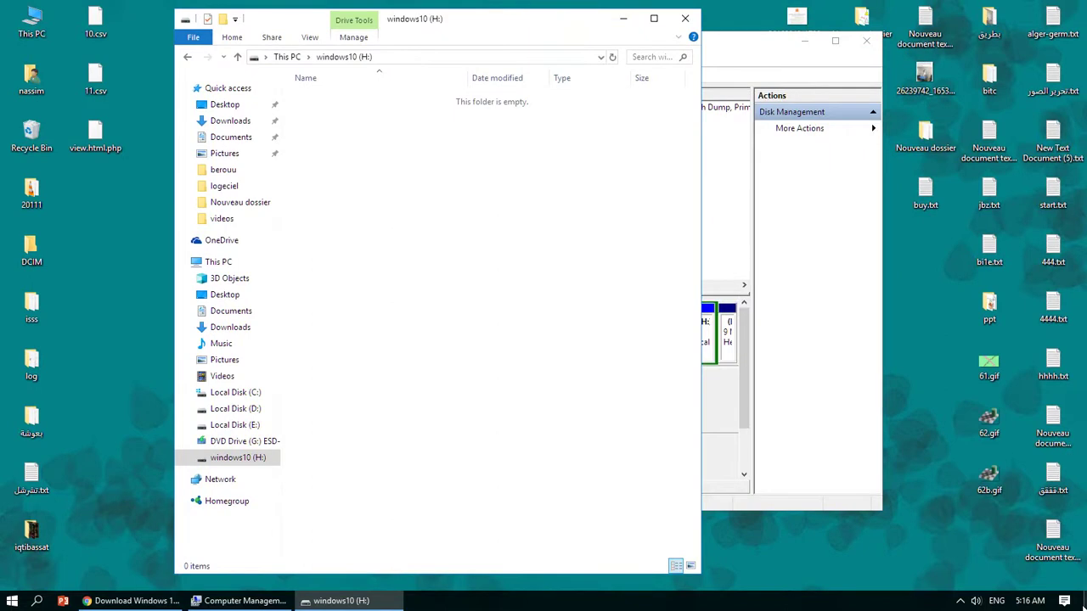
- Open the Windows.iso image and copy all its files and folders into the windows10 (H:) drive
left_click(1084, 601)
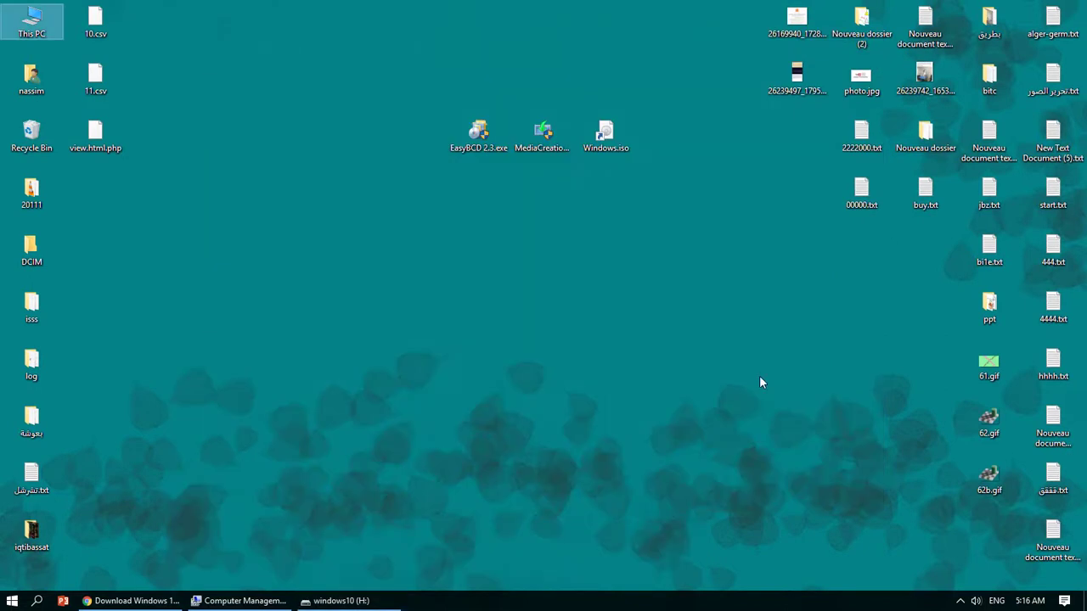
double_click(604, 136)
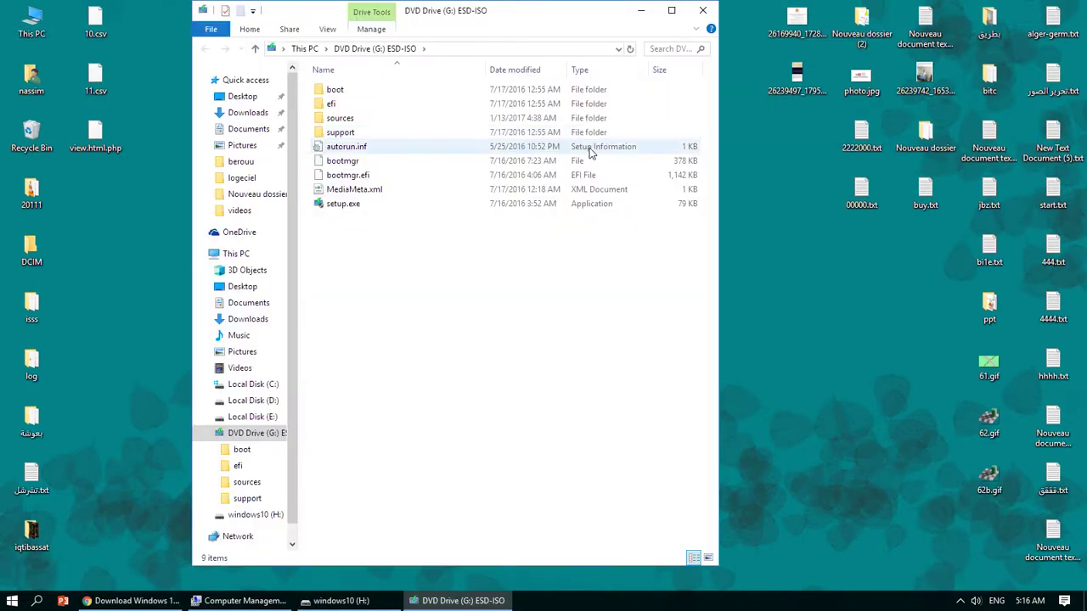
left_click_drag(416, 286, 319, 93)
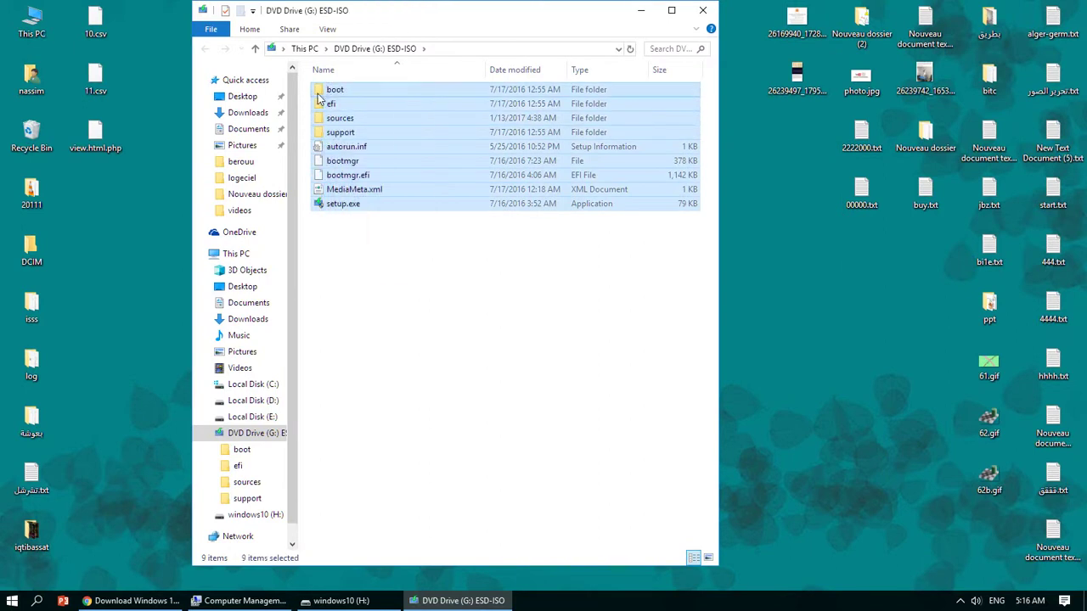
left_click(319, 93)
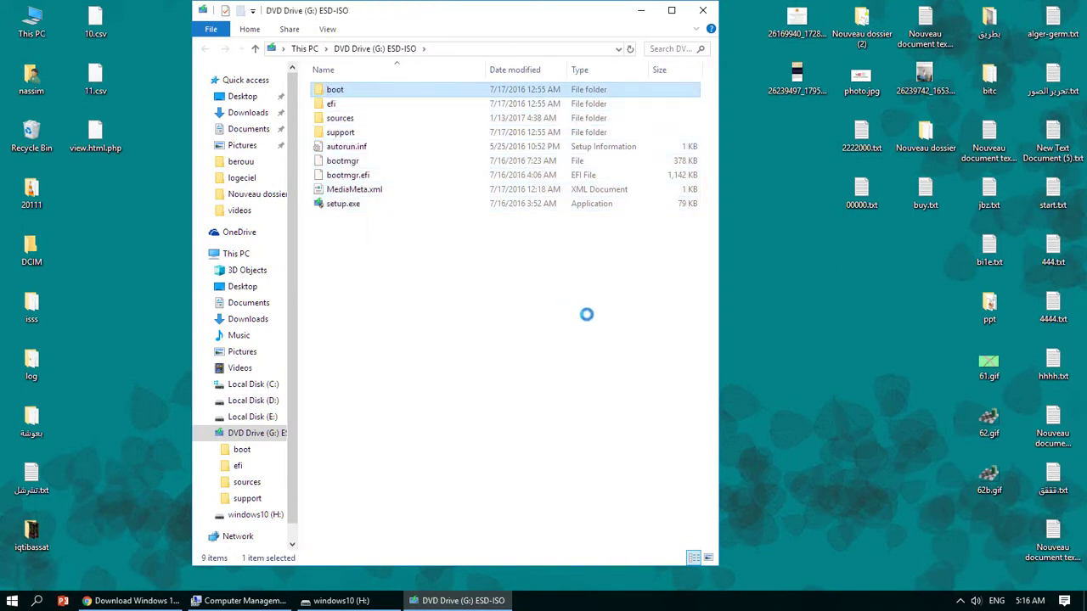
left_click_drag(420, 273, 330, 93)
left_click(340, 601)
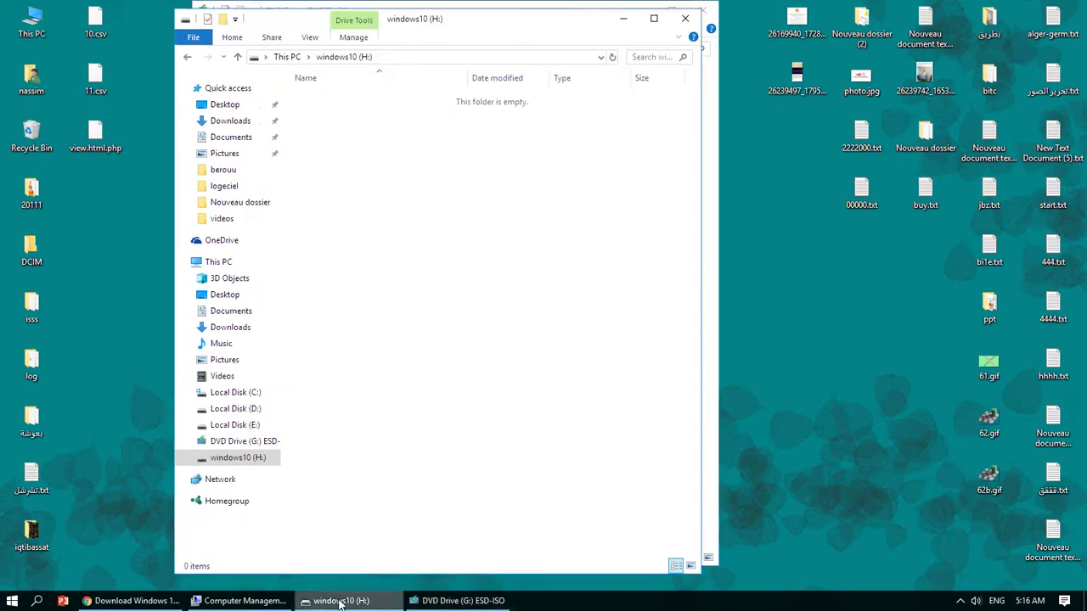
right_click(458, 297)
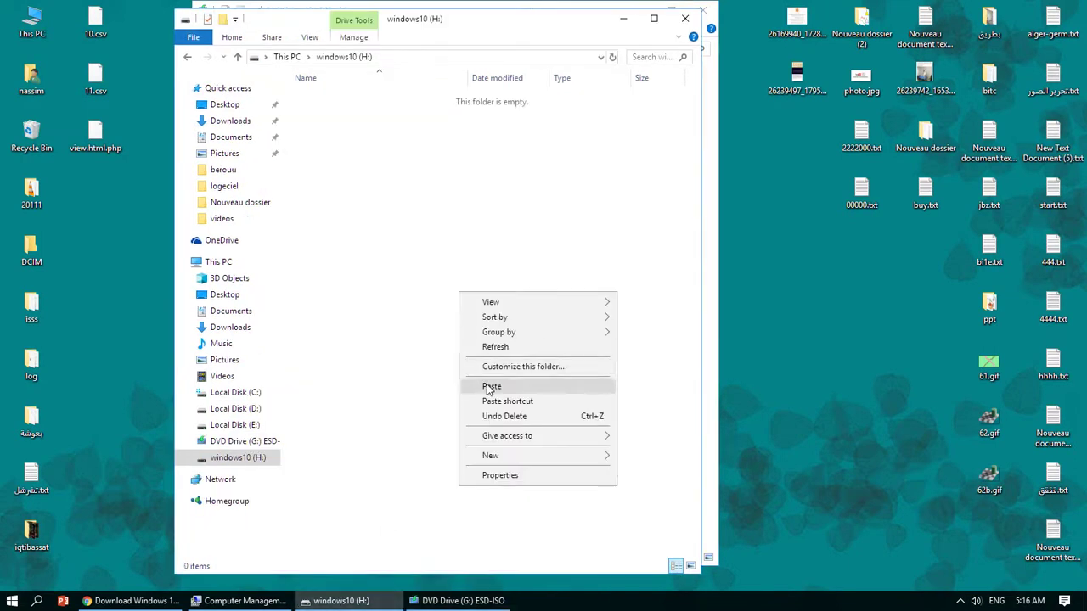
left_click(489, 384)
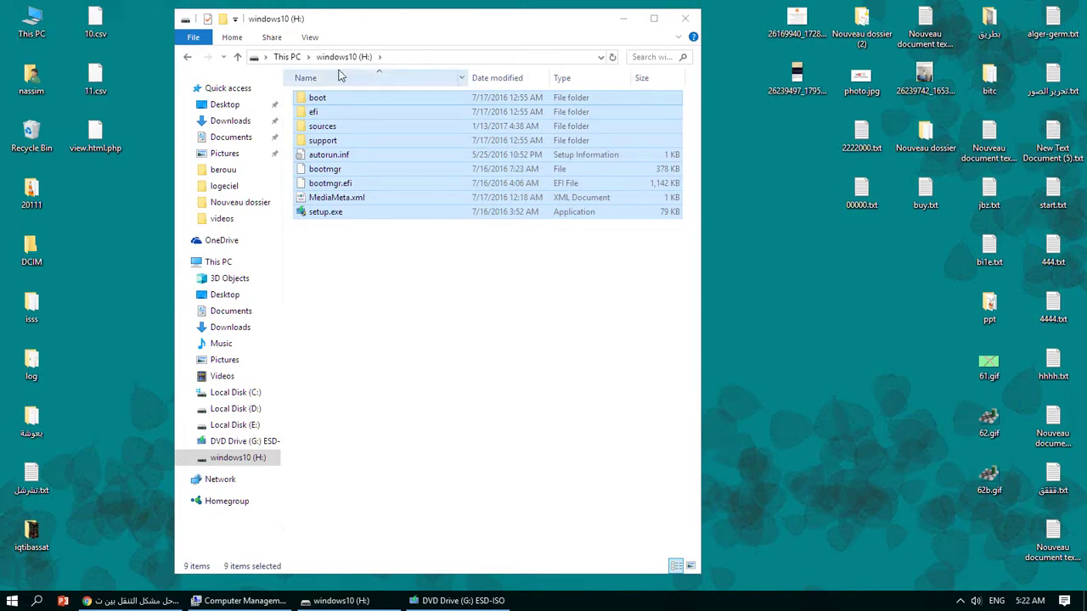
- Minimise the windows10 (H:) window and set the EasyBCD 2.3.exe icon apart from its neighbours on the desktop
left_click_drag(512, 27, 723, 13)
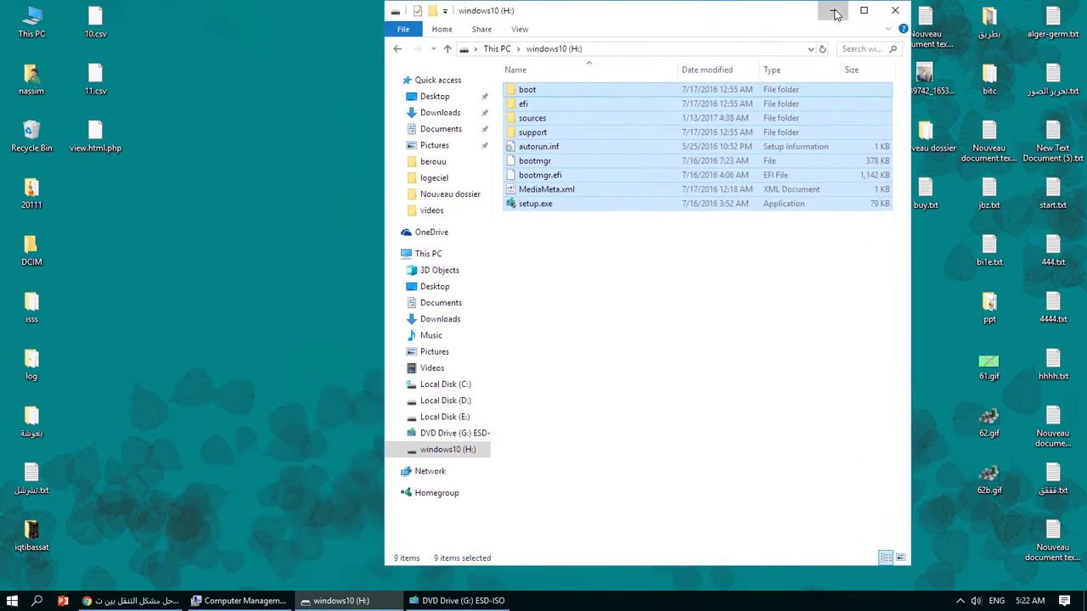
left_click(832, 7)
left_click_drag(475, 145, 416, 167)
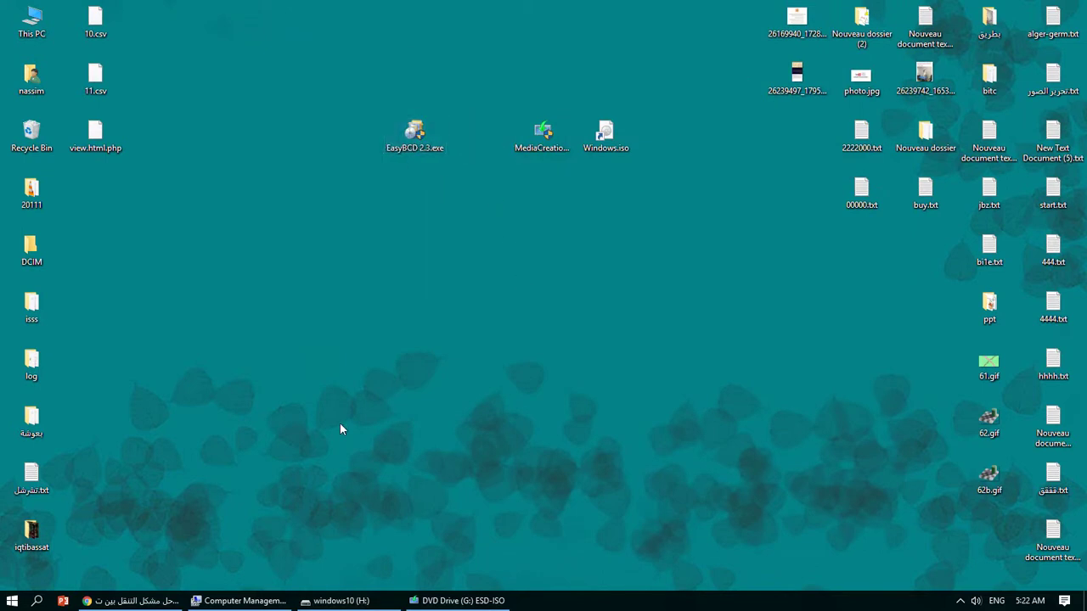
- Switch to Chrome and open the download form for the free non-commercial edition of EasyBCD on the NeoSmart site
left_click(140, 600)
left_click(217, 12)
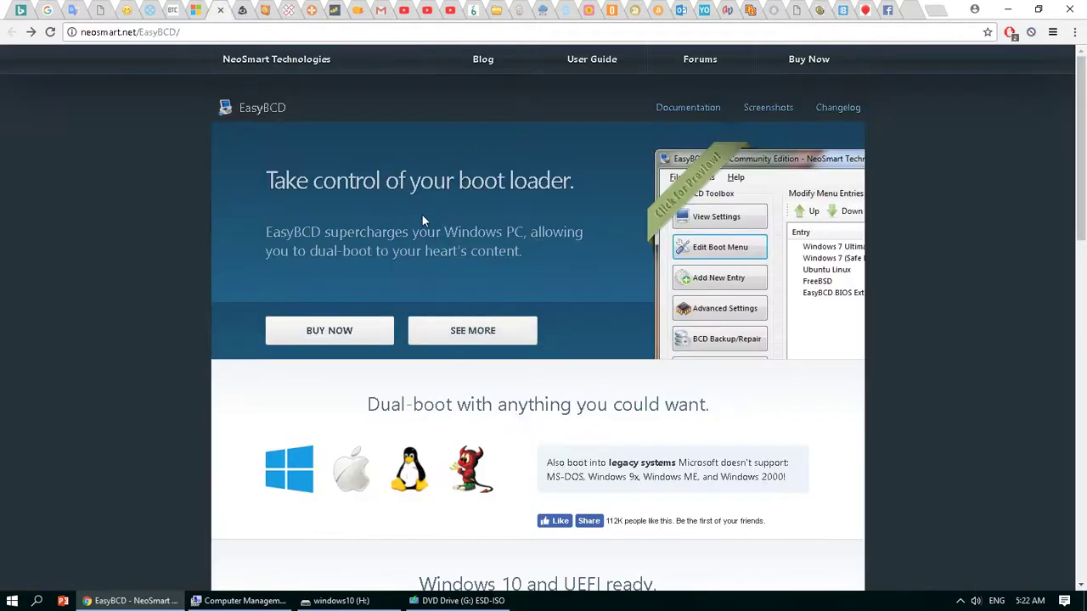
scroll(354, 357, "down", 3)
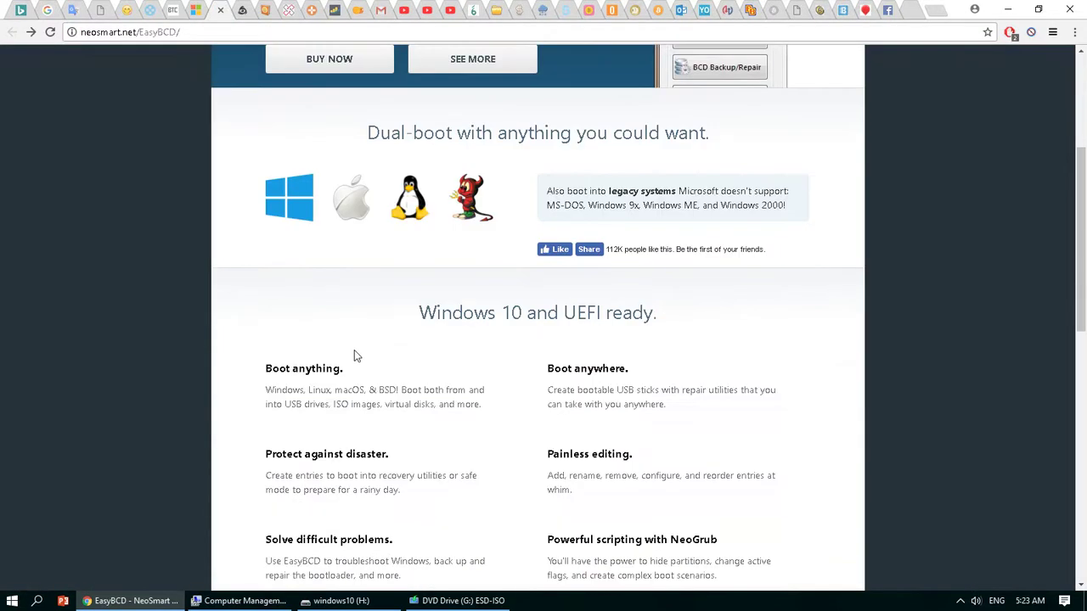
scroll(354, 357, "down", 6)
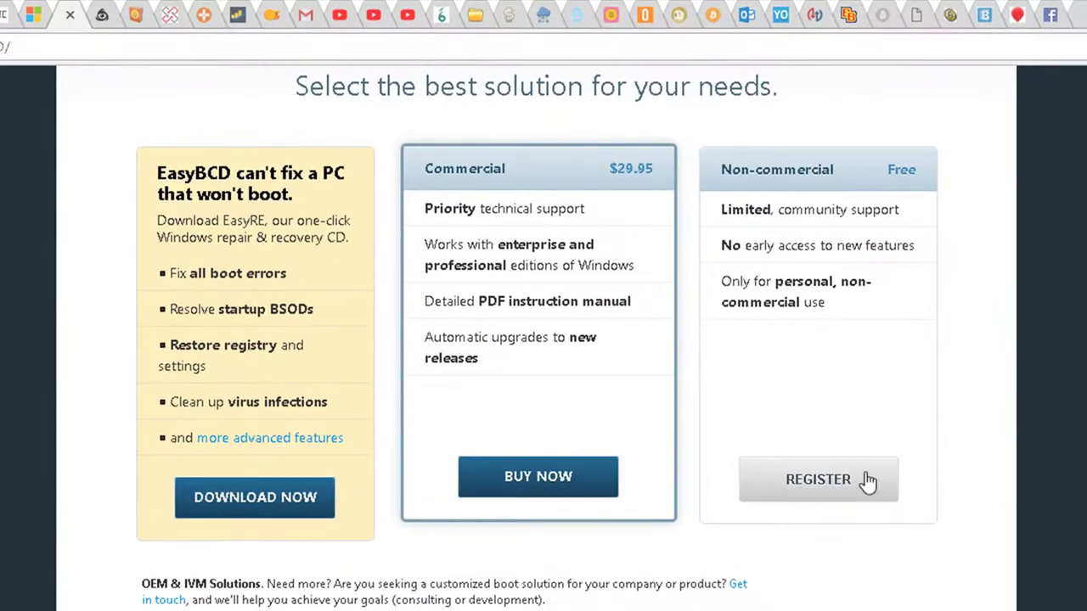
left_click(810, 481)
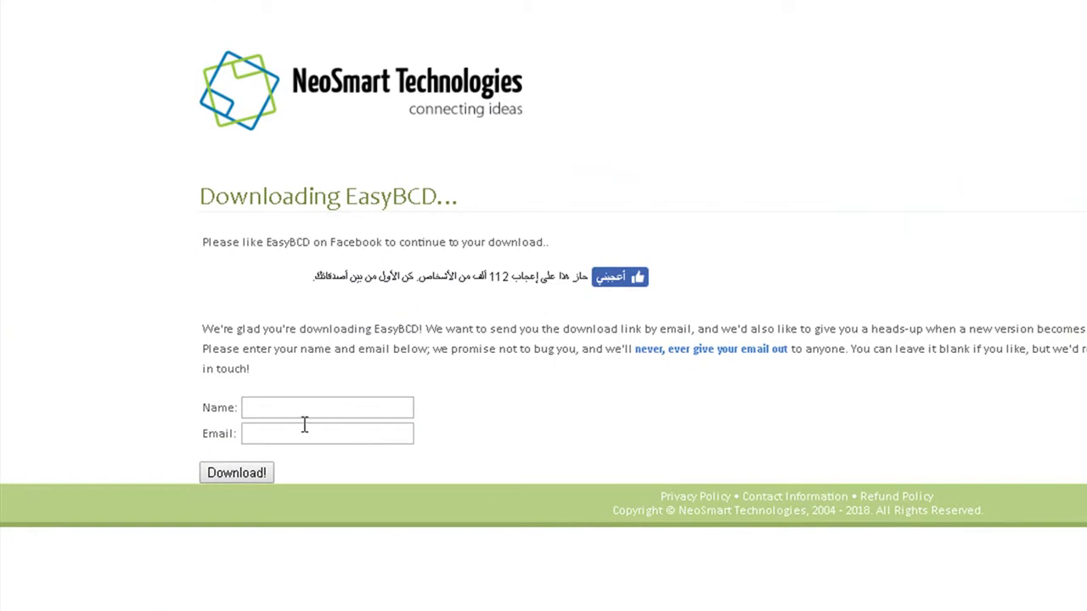
left_click(292, 409)
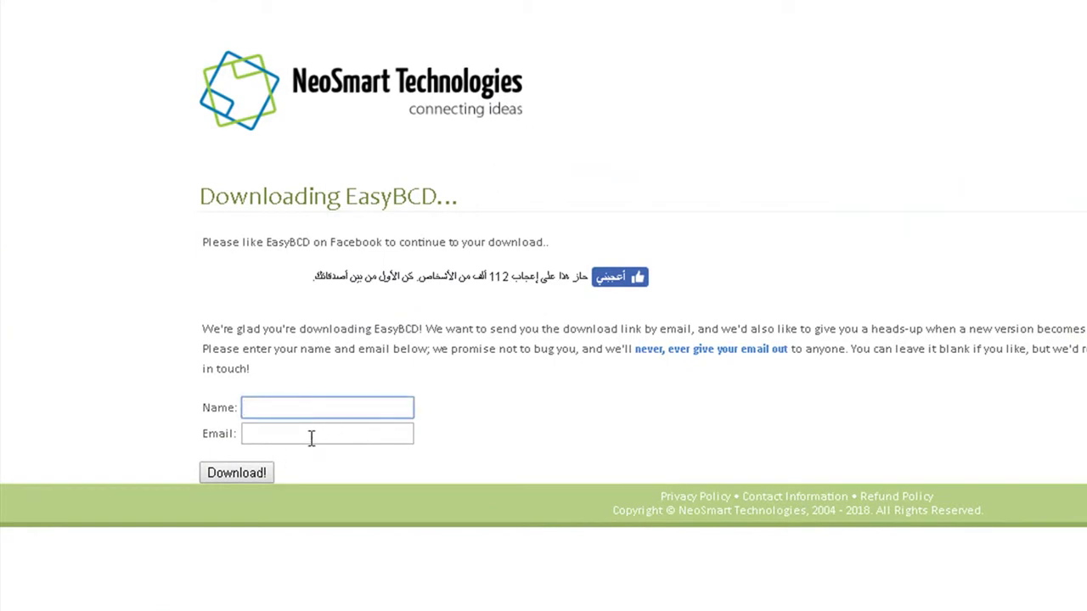
left_click(322, 435)
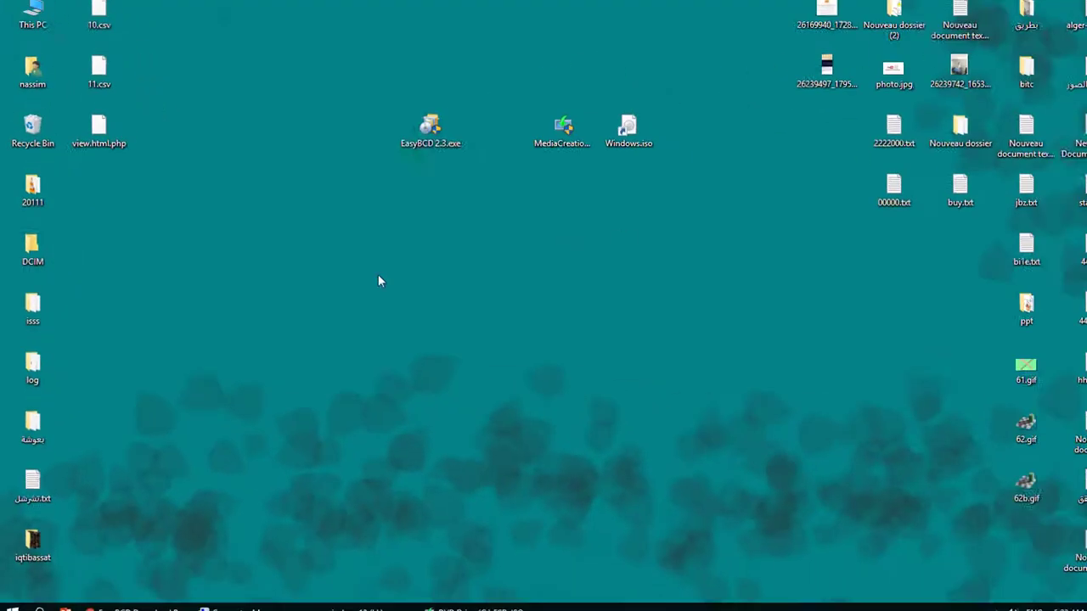
- Run EasyBCD 2.3.exe from the desktop and install it with the EasyBCD Core and Desktop Shortcut components
left_click(400, 141)
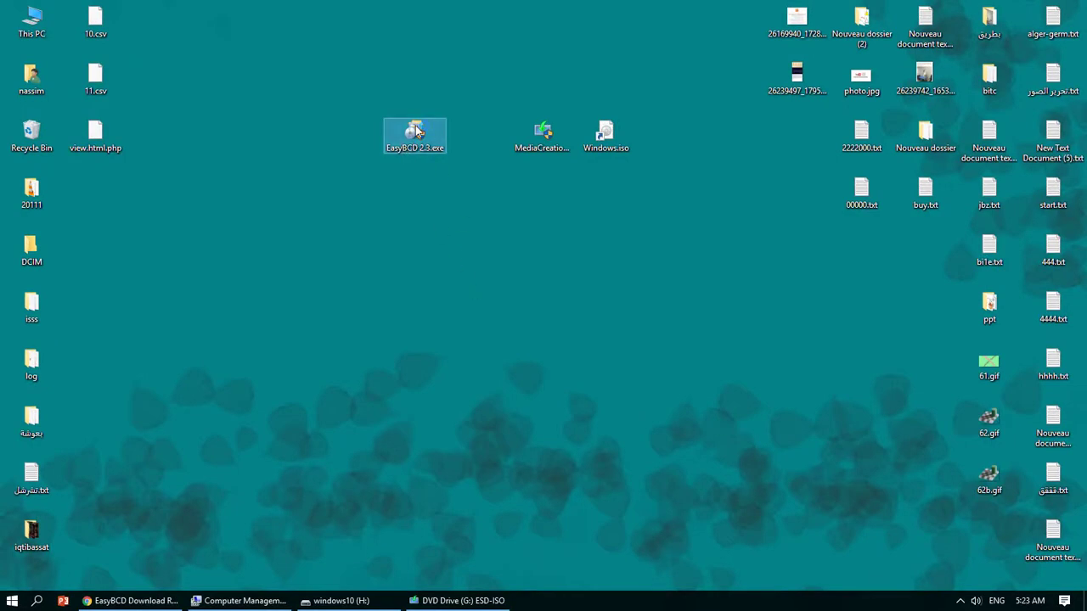
double_click(415, 125)
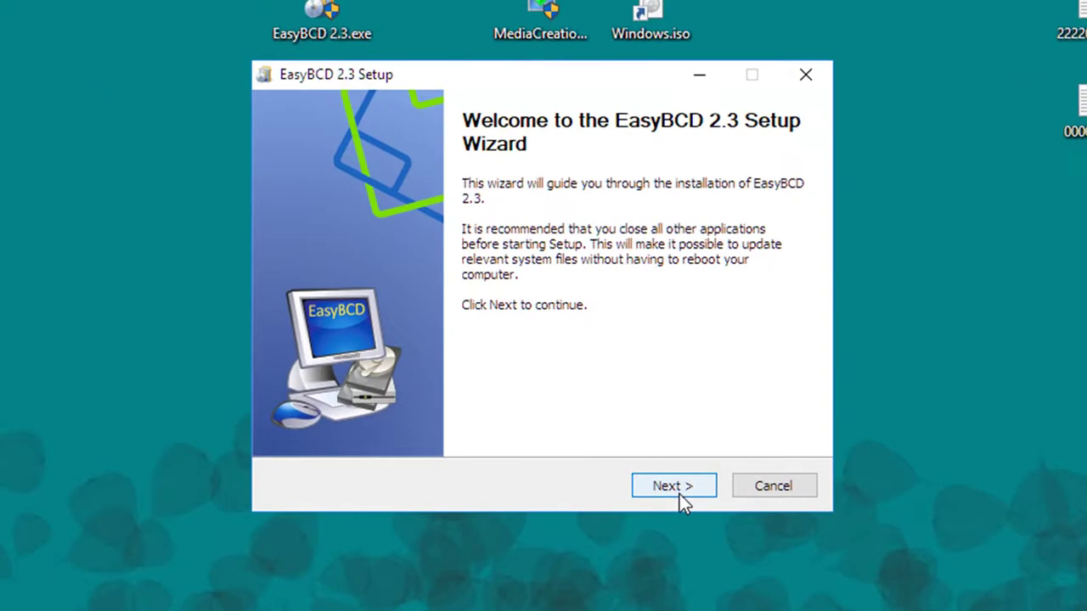
left_click(625, 420)
left_click(674, 487)
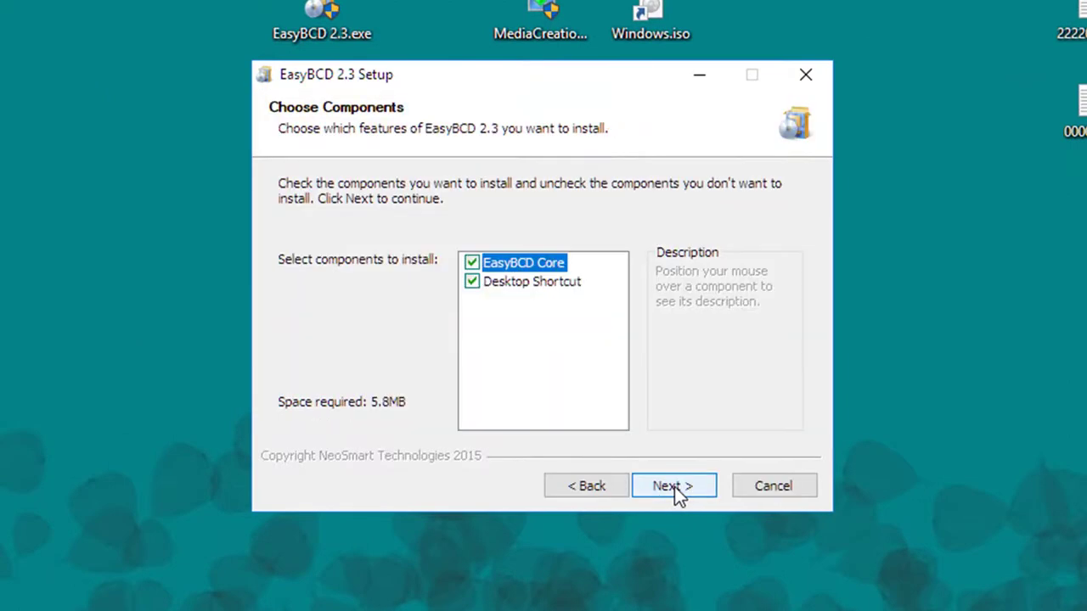
left_click(676, 485)
left_click(676, 486)
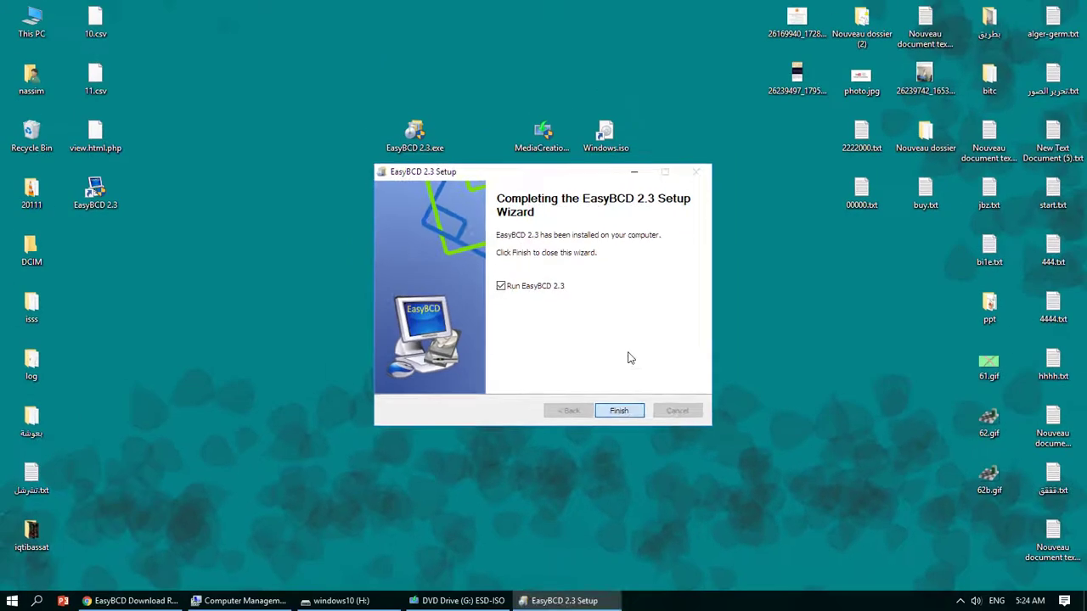
- Finish the setup wizard with Run EasyBCD 2.3 enabled and start the program in English
key("Return")
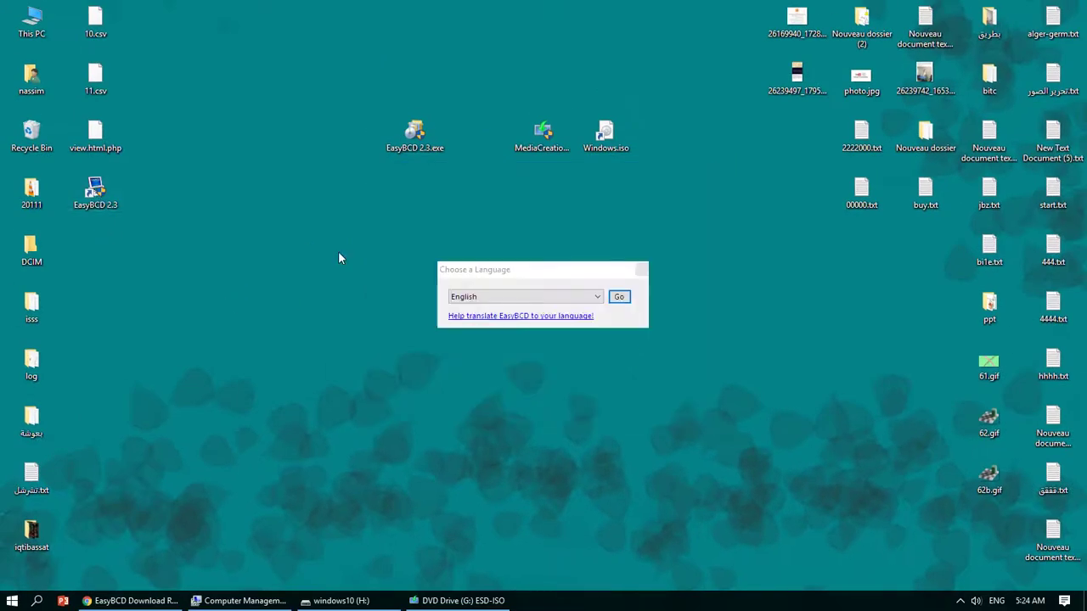
left_click(619, 296)
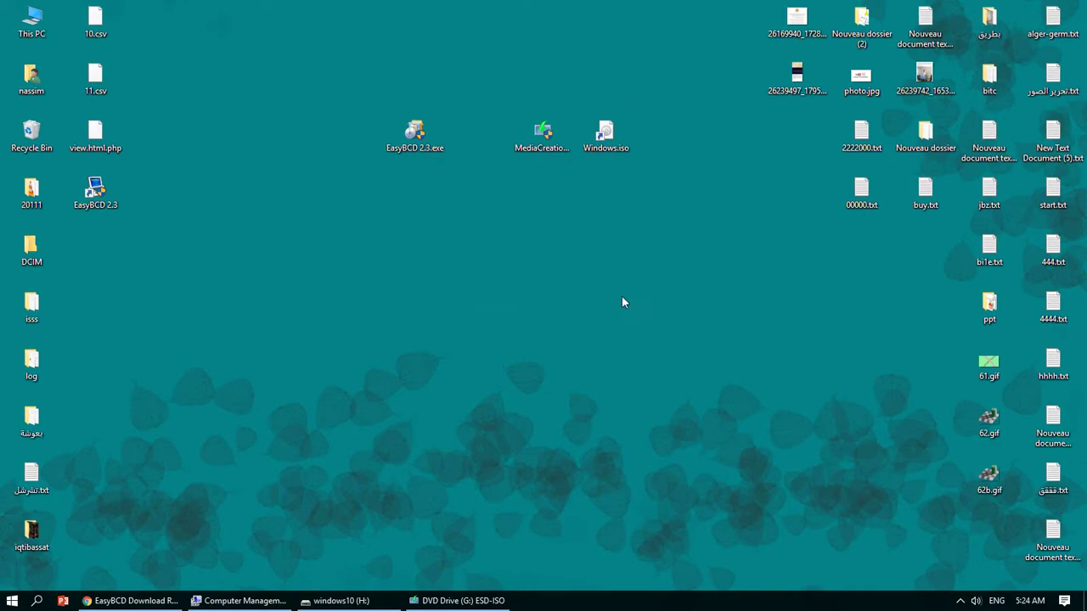
left_click_drag(598, 149, 553, 100)
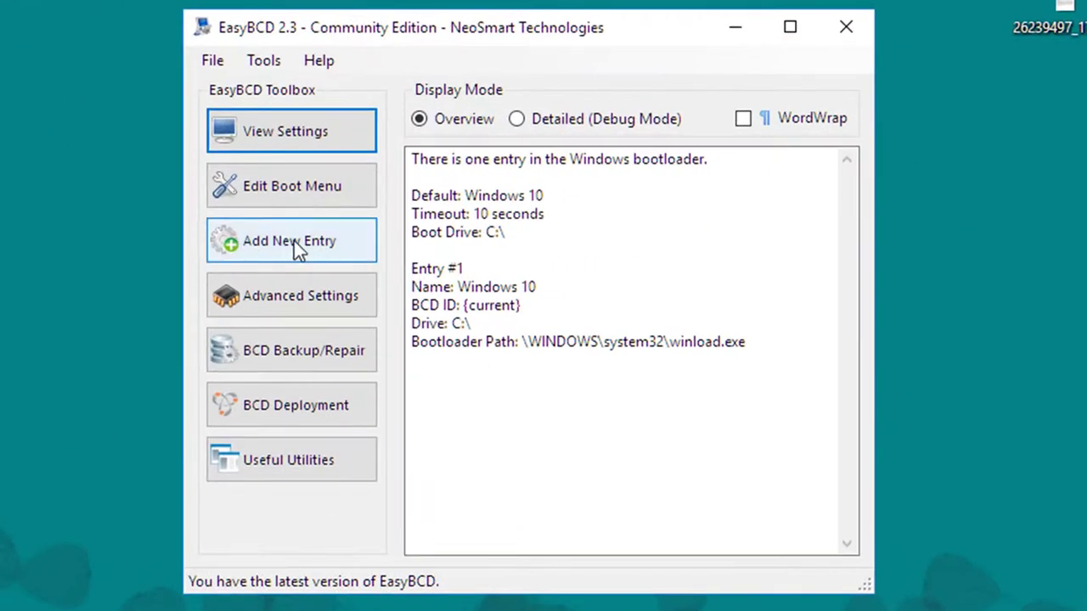
- Add a WinPE boot entry of type WIM Image (Ramdisk) using boot.wim from the sources folder on windows10 (H:)
left_click(292, 242)
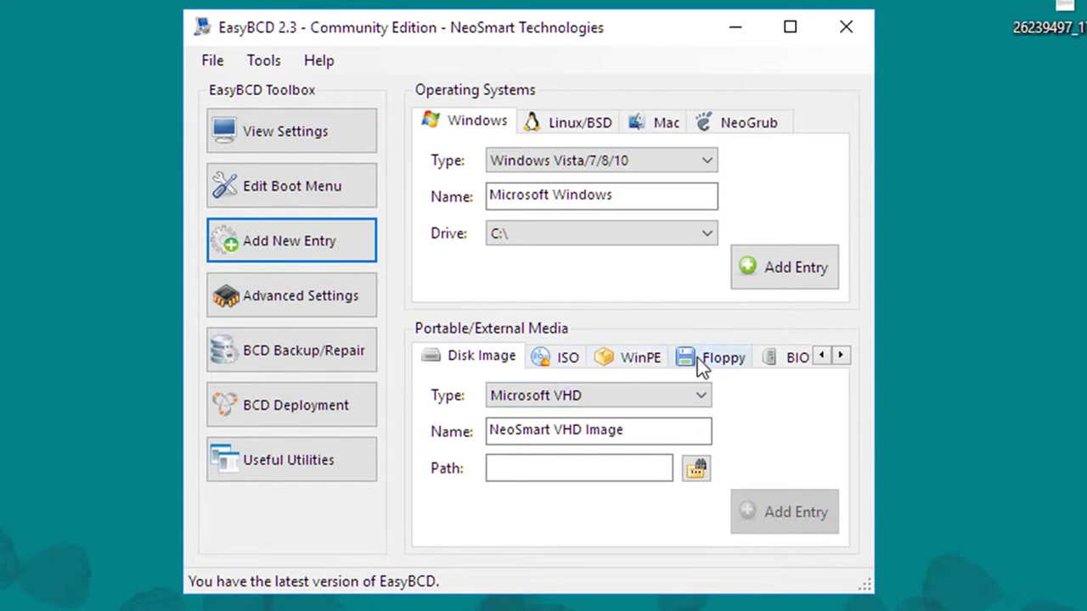
left_click(633, 359)
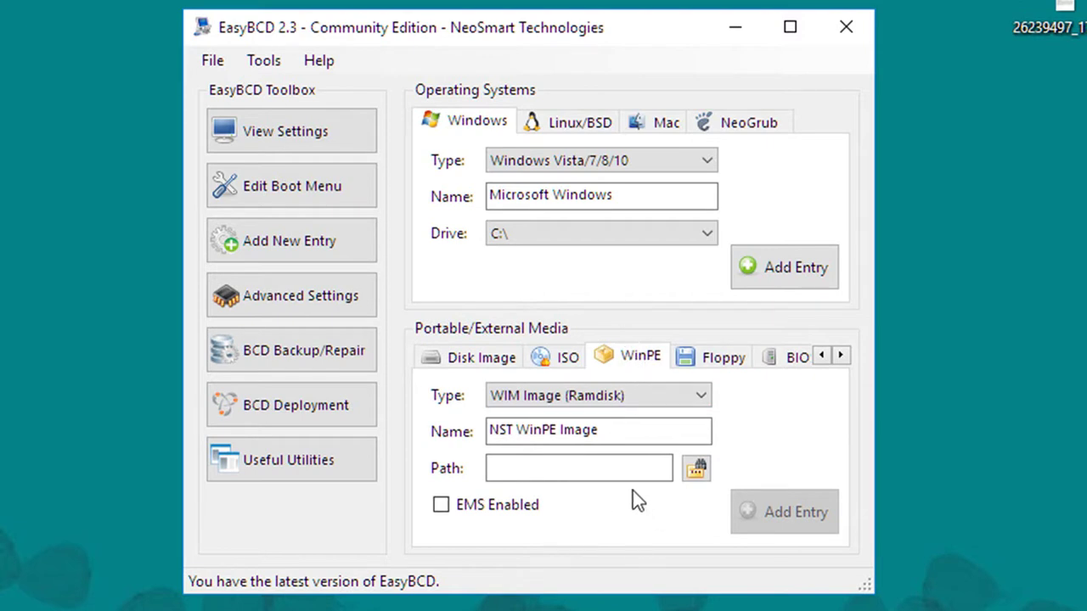
left_click(695, 470)
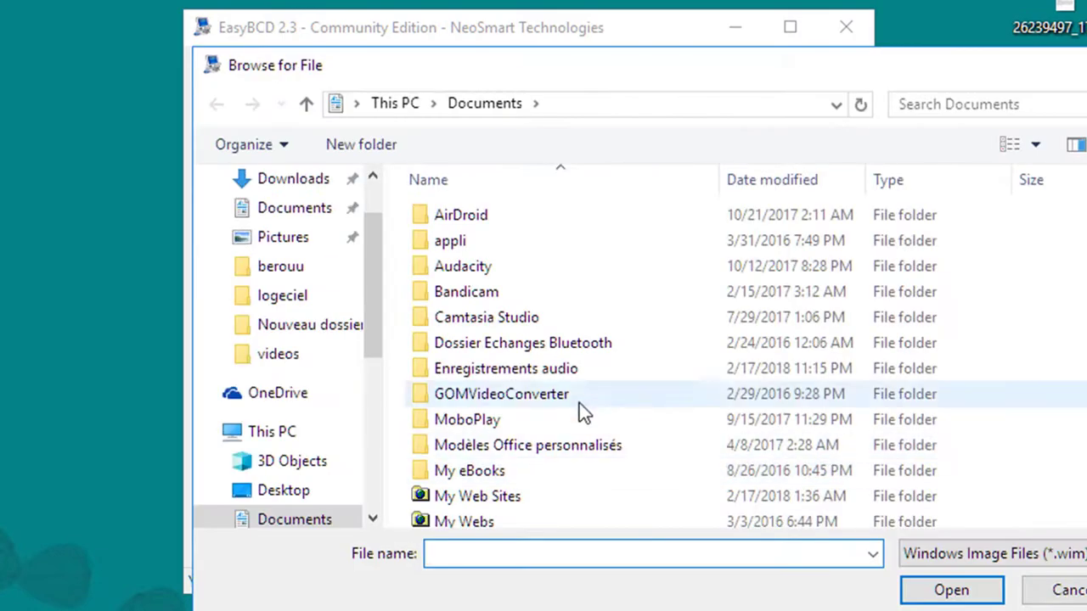
left_click_drag(369, 322, 378, 463)
left_click(308, 443)
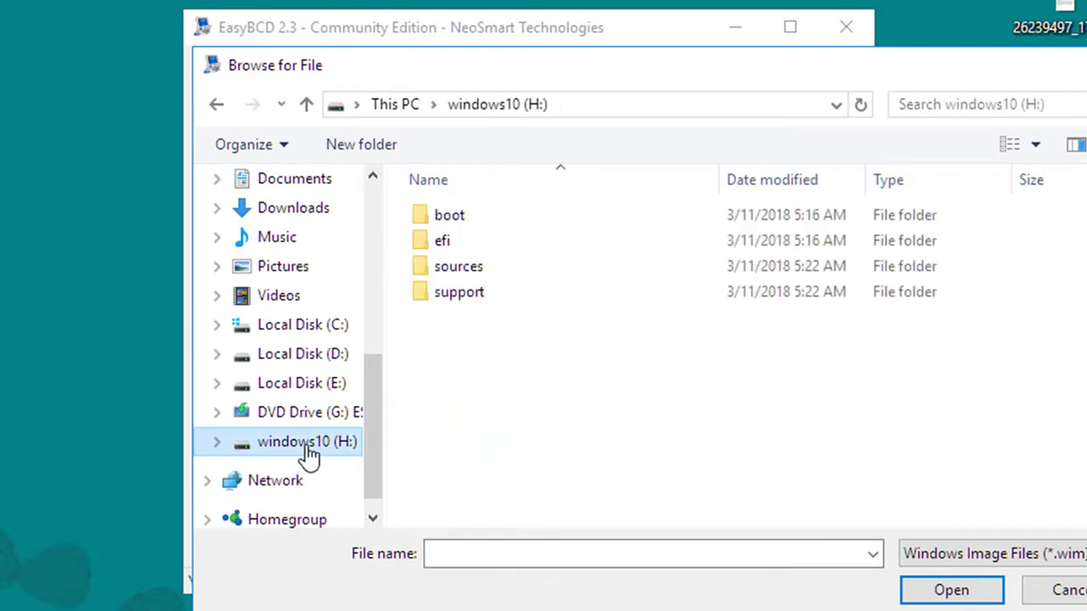
double_click(468, 273)
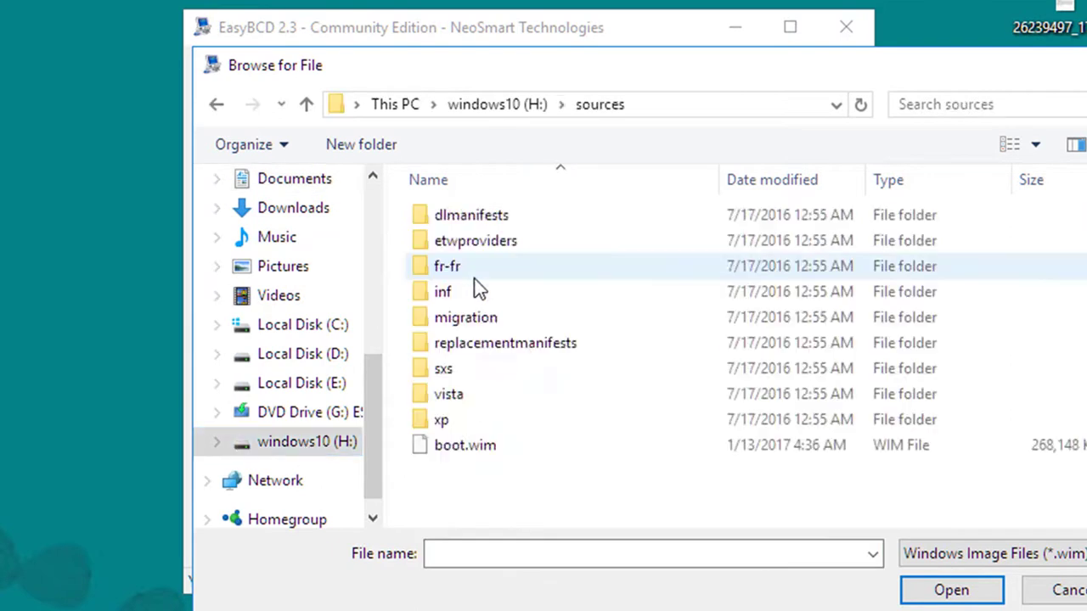
left_click(462, 447)
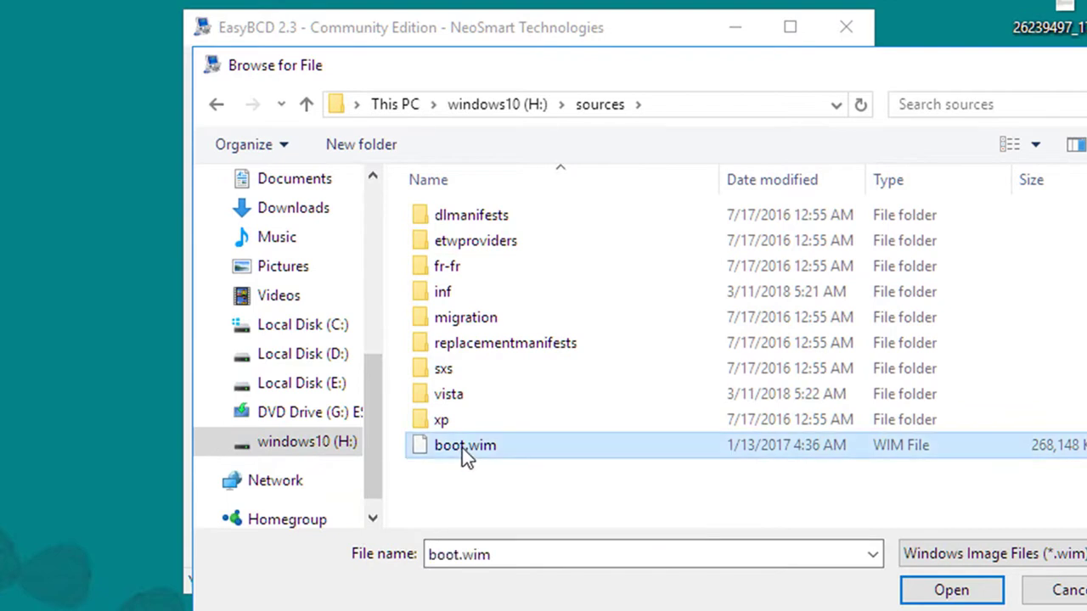
left_click(938, 592)
left_click(781, 515)
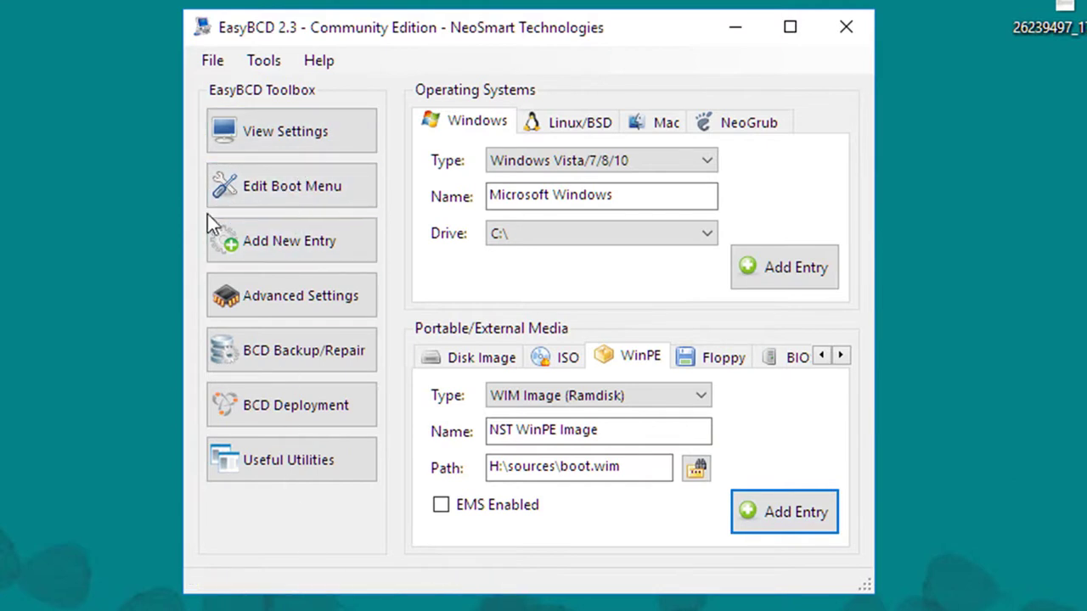
- Rename the NST WinPE Image entry in the boot menu to windows repair
left_click(286, 192)
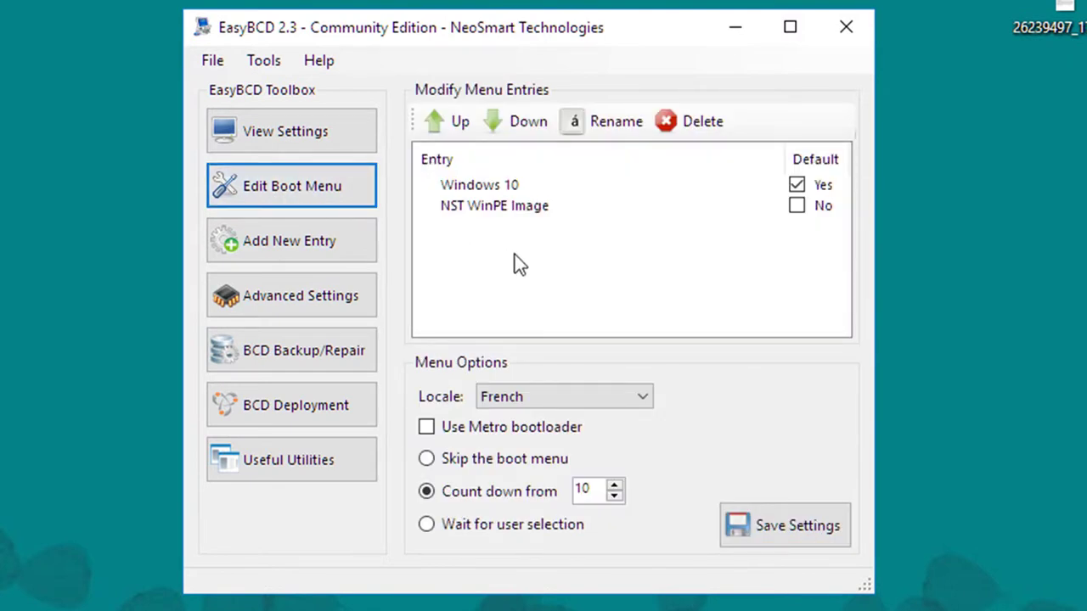
left_click(619, 274)
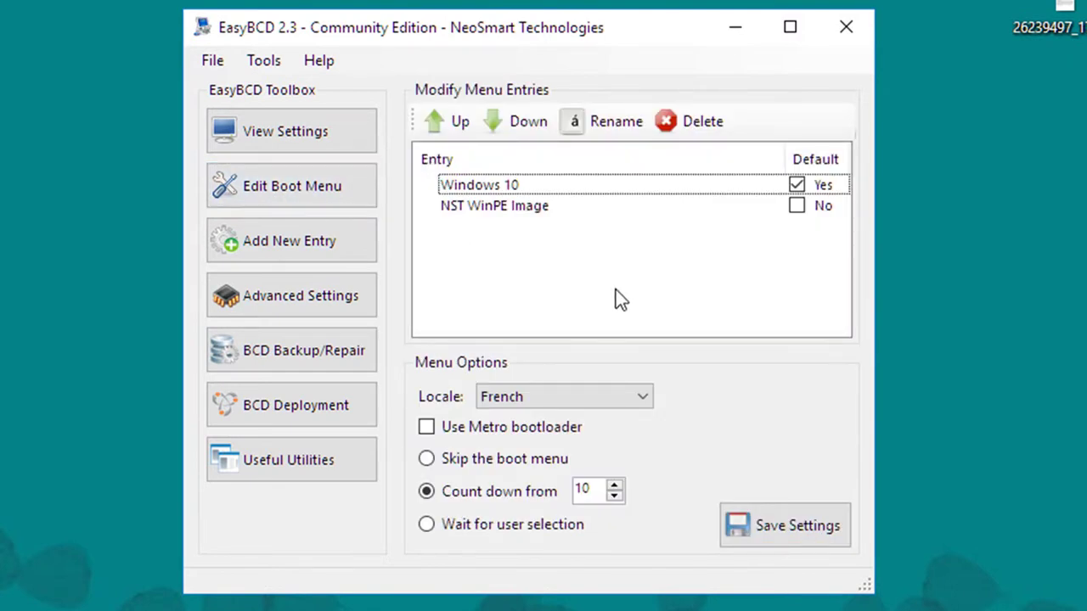
left_click(520, 208)
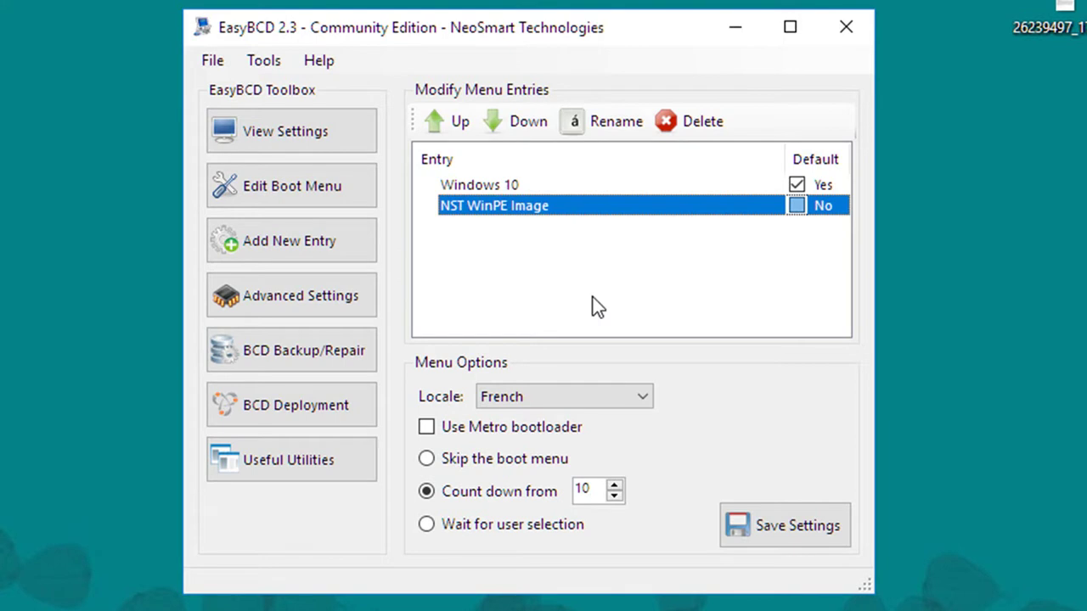
left_click(653, 304)
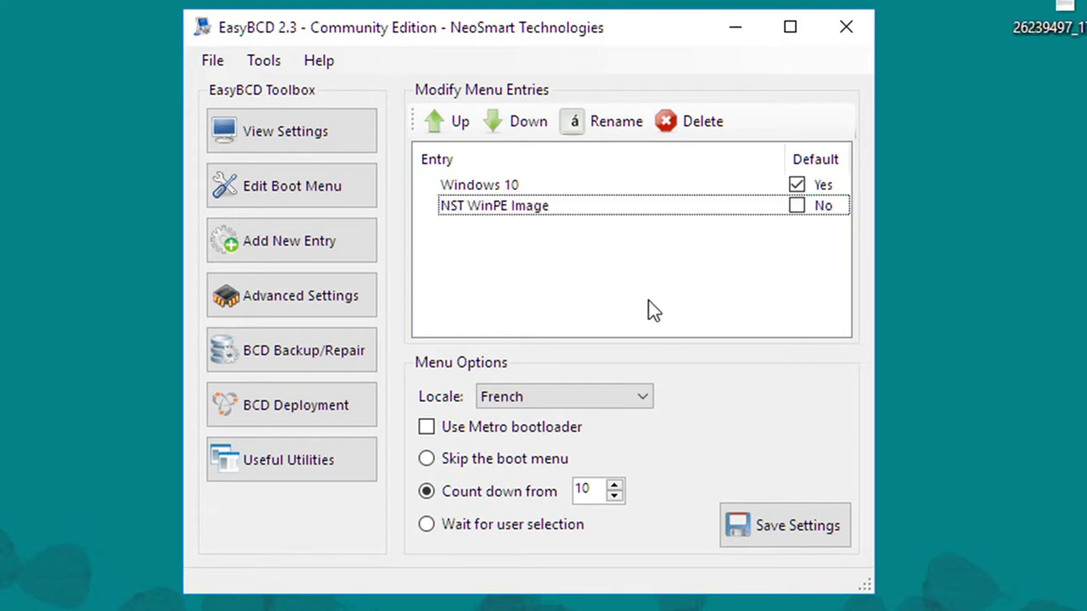
left_click(512, 206)
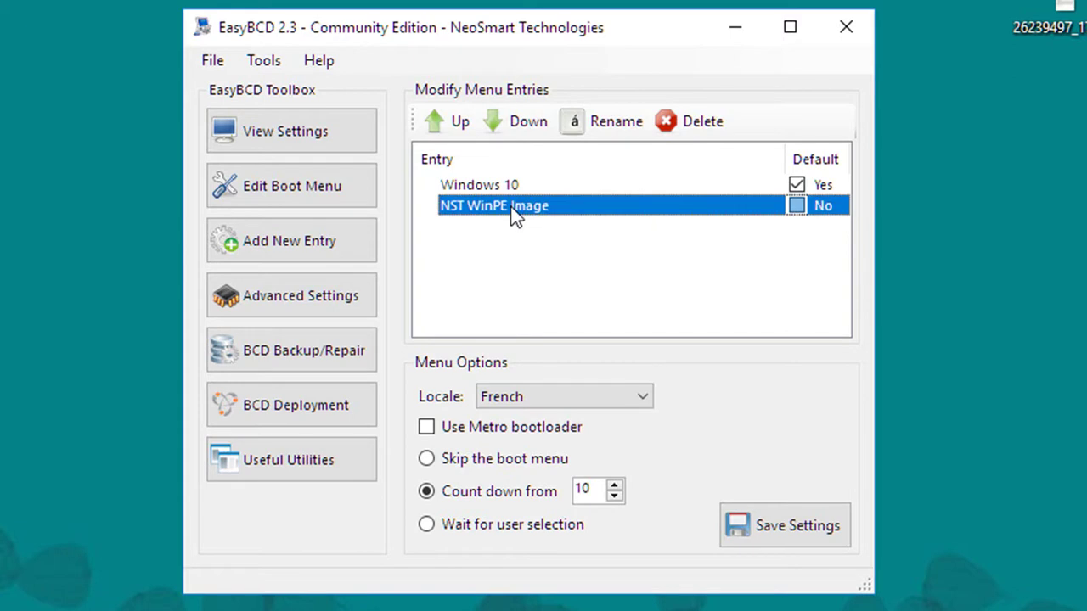
left_click(512, 209)
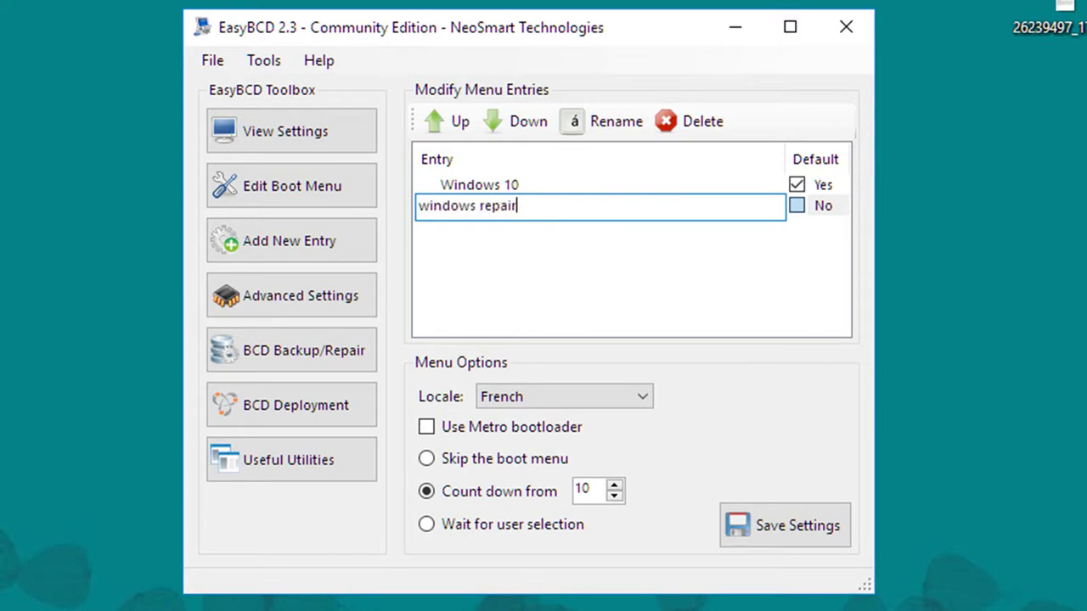
left_click(676, 301)
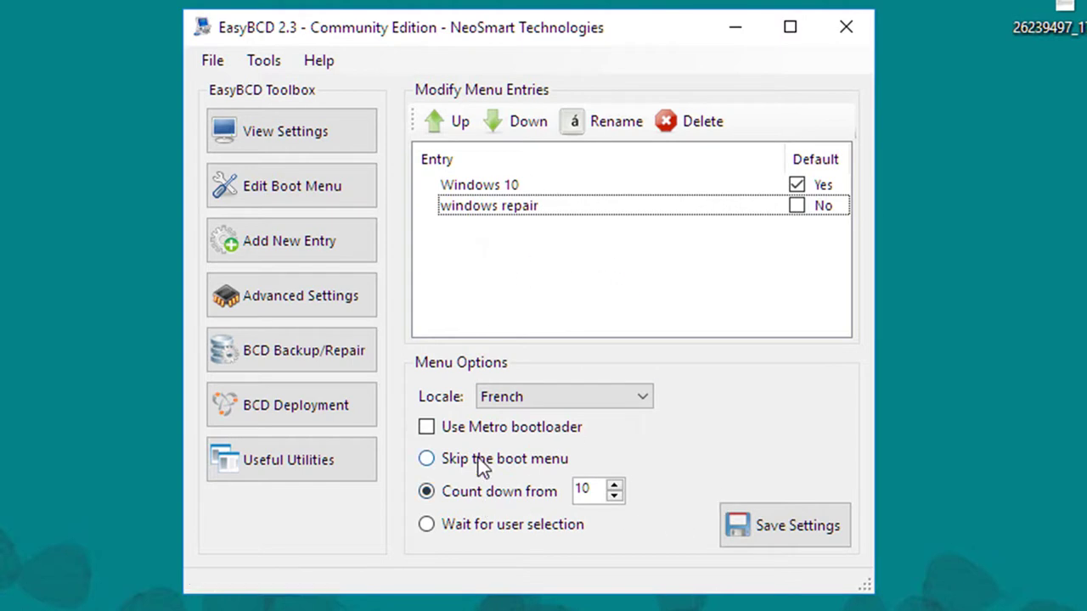
- Set the boot menu to count down from 5, save the settings and close EasyBCD
left_click(615, 496)
left_click(615, 496)
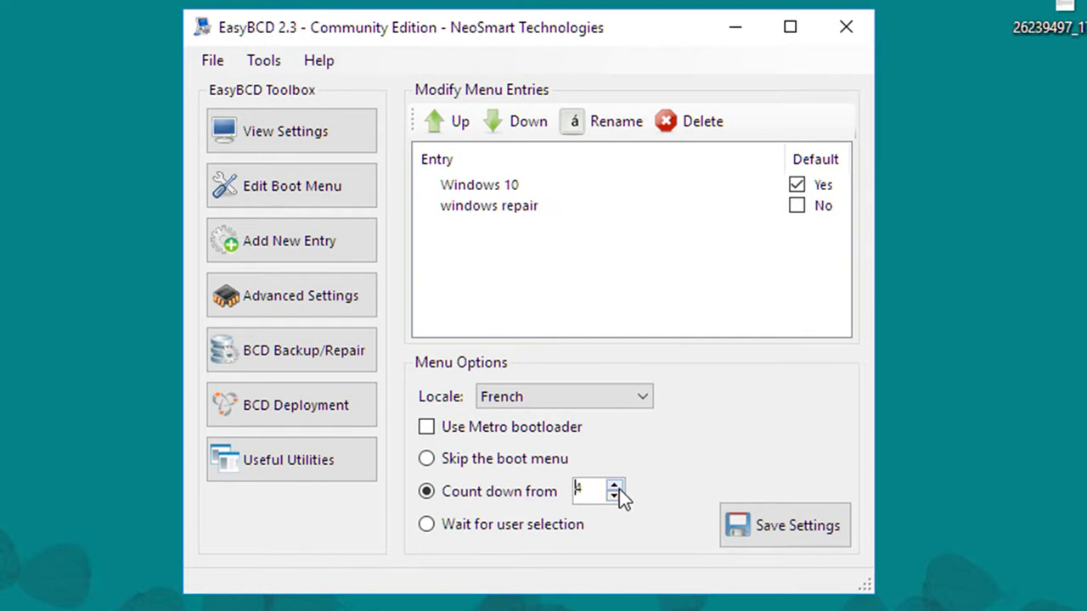
left_click(781, 522)
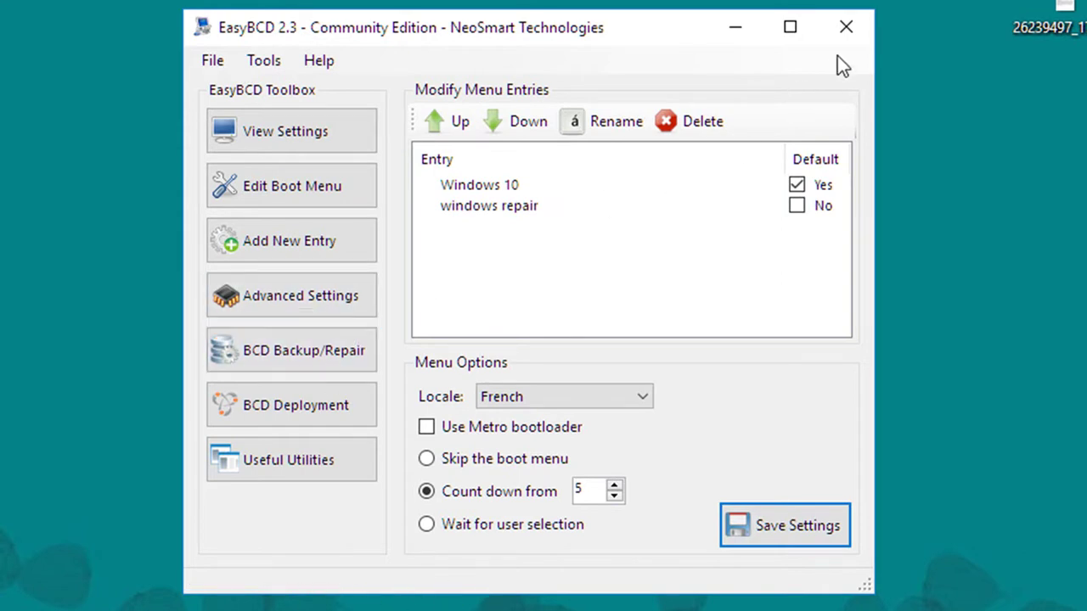
left_click(848, 30)
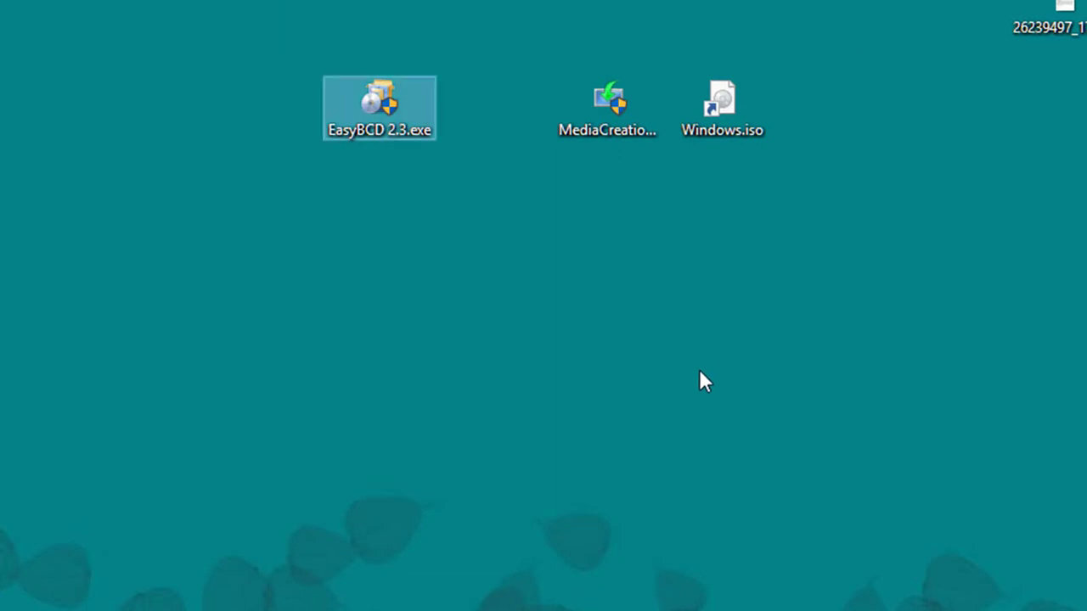
mouse_move(244, 600)
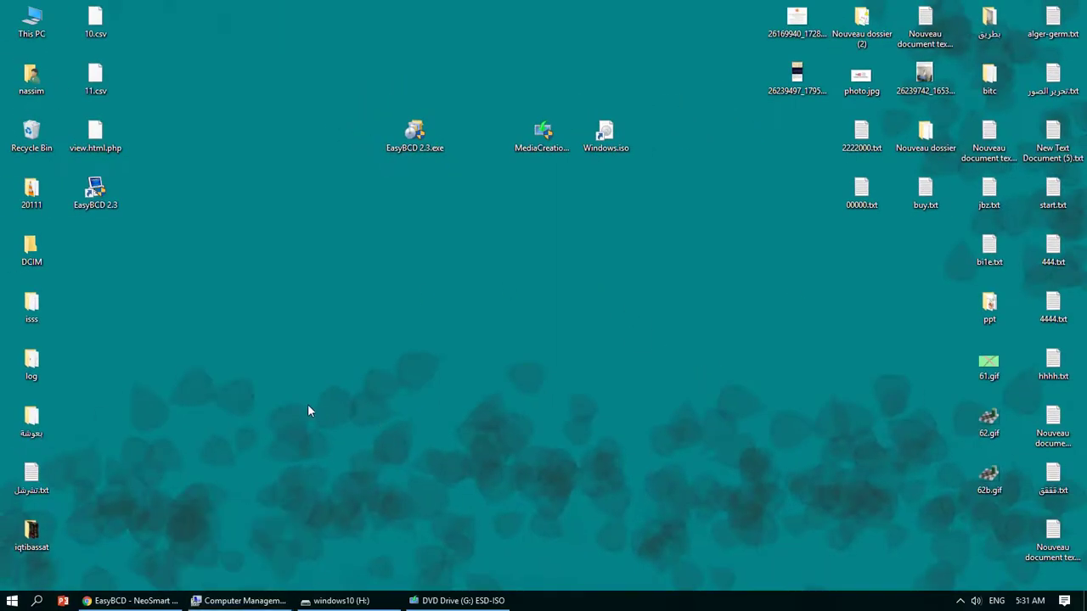
mouse_move(458, 600)
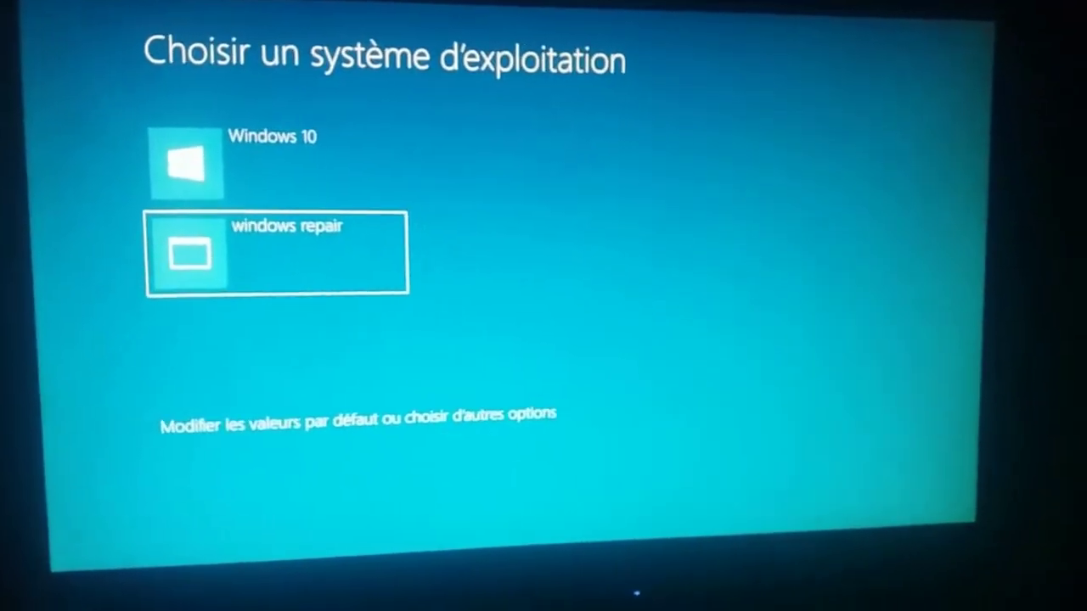
key("Up")
key("Down")
key("Up")
key("Down")
key("Up")
key("Down")
key("Up")
key("Down")
key("Up")
key("Down")
key("Up")
key("Down")
key("Up")
key("Down")
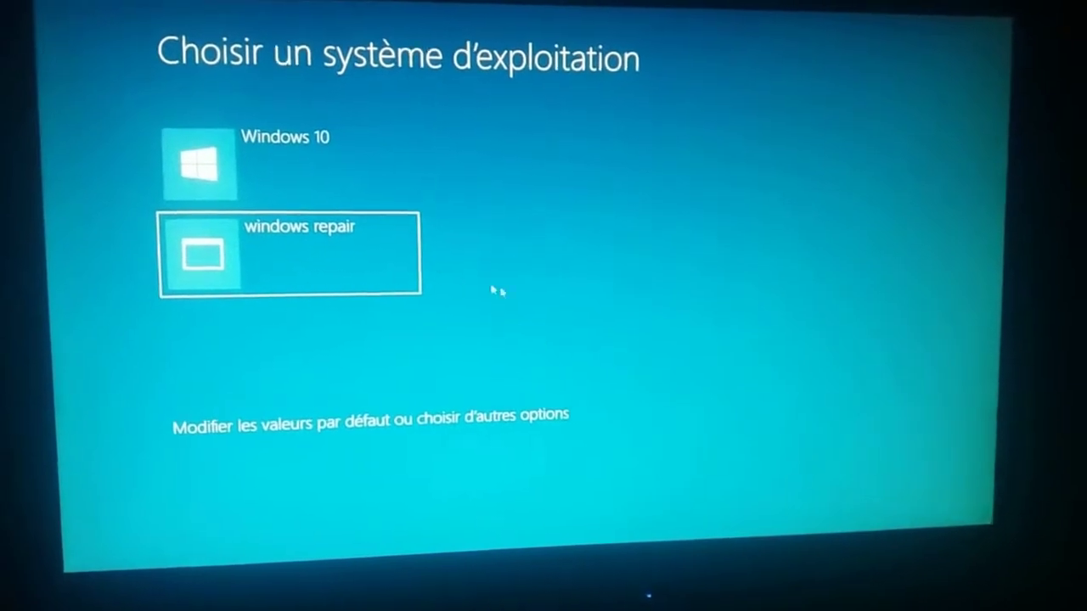
key("Up")
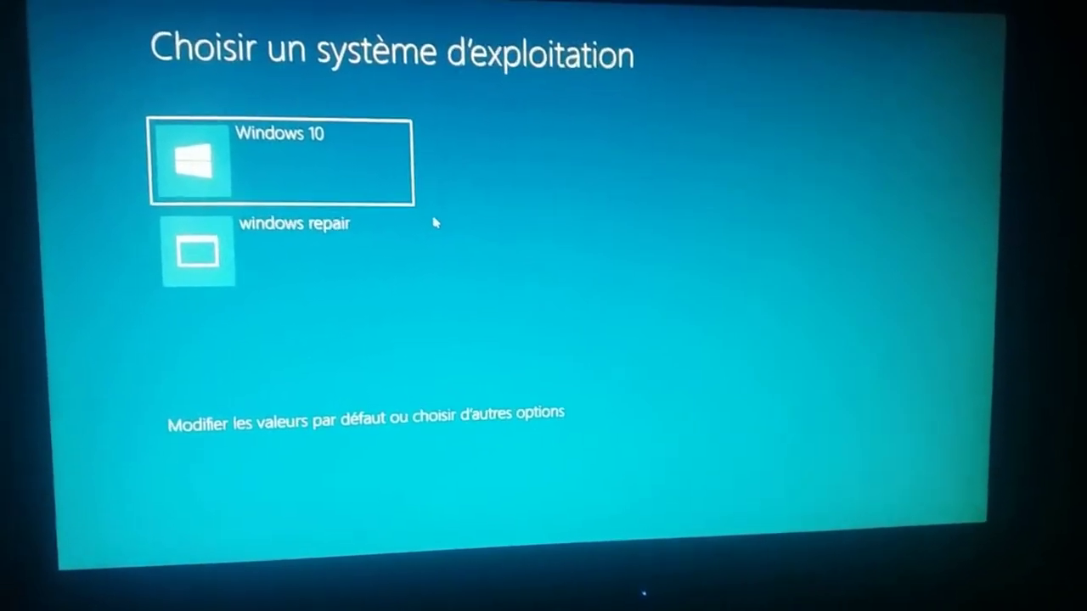
key("Down")
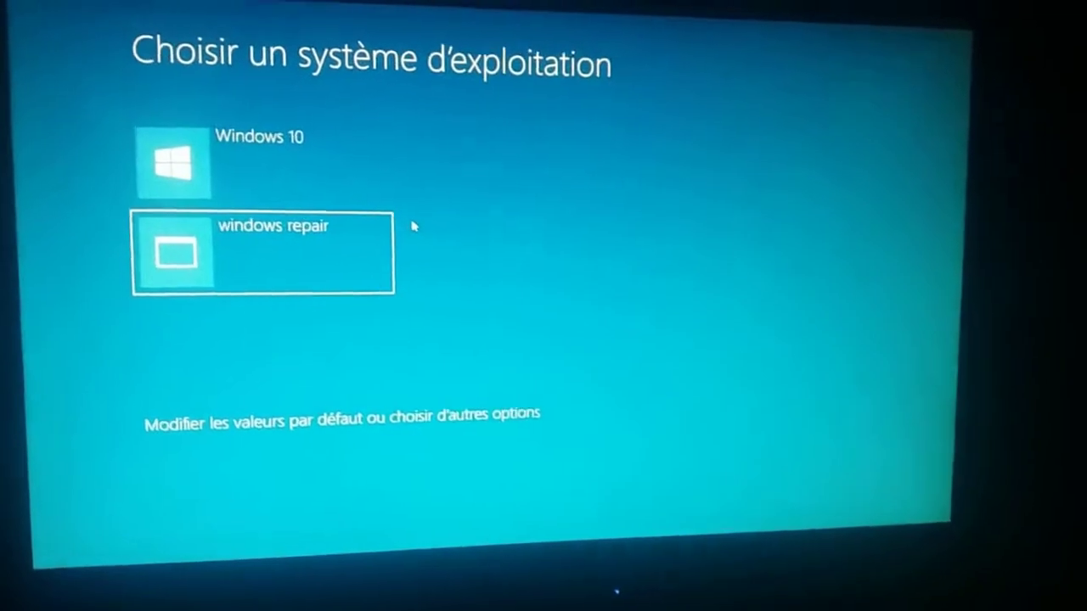
- Boot the windows repair entry and proceed past the setup language page with Français (France) as the language to install
left_click(263, 236)
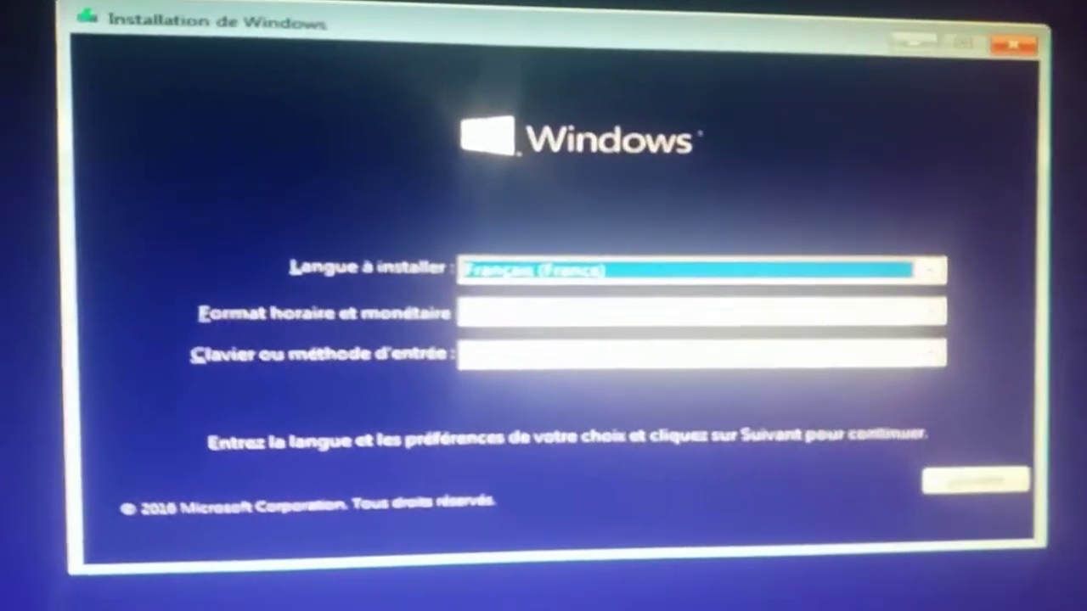
left_click(991, 508)
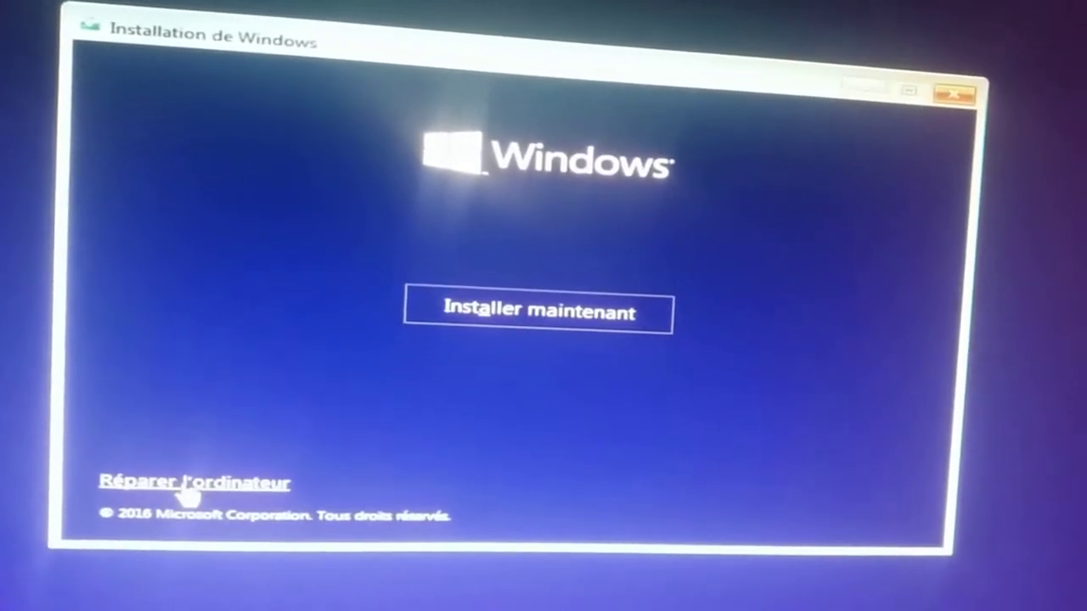
- Open the computer repair options from Windows setup, then exit them and continue to Windows 10
left_click(189, 490)
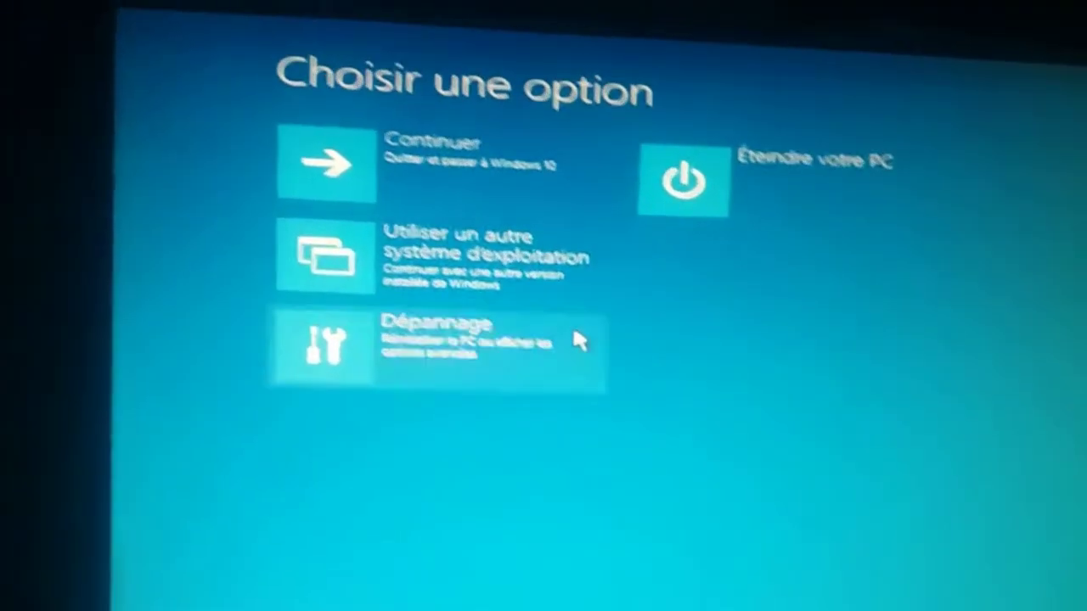
left_click(297, 151)
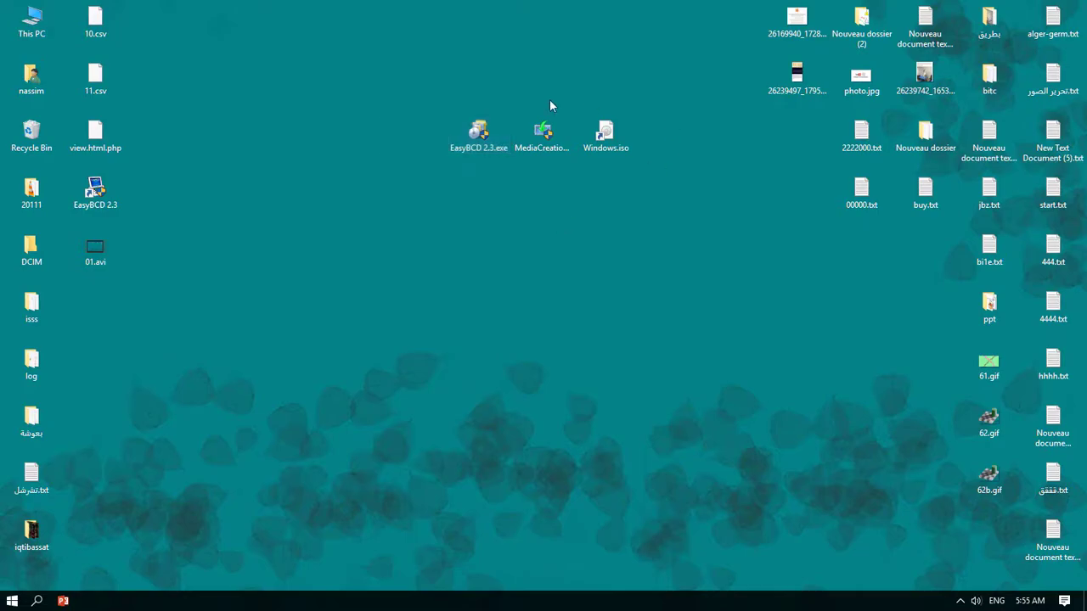
left_click_drag(406, 91, 655, 157)
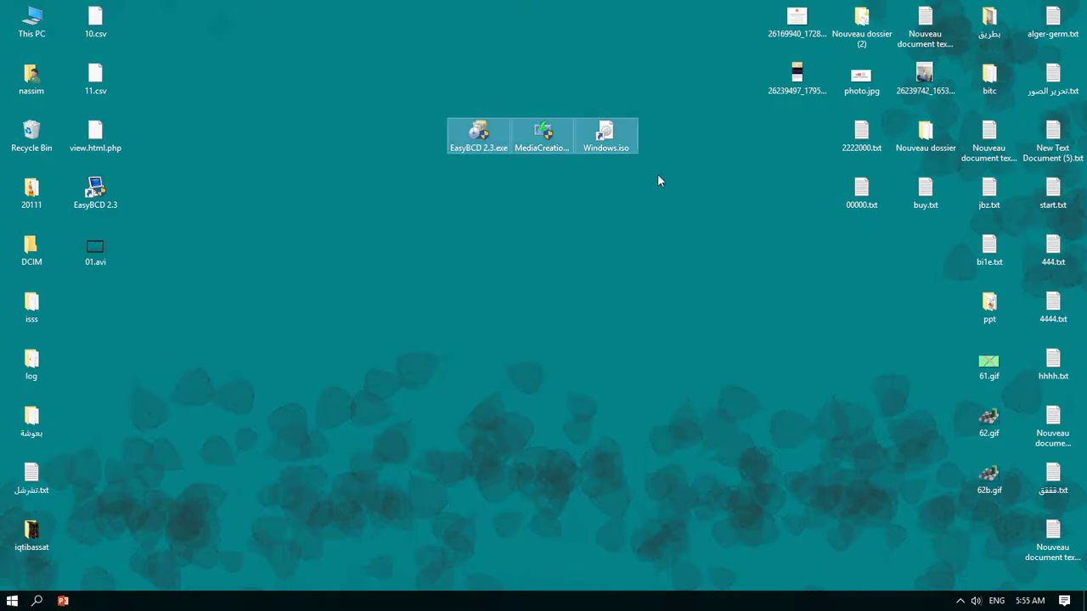
left_click_drag(662, 84, 393, 207)
left_click(550, 277)
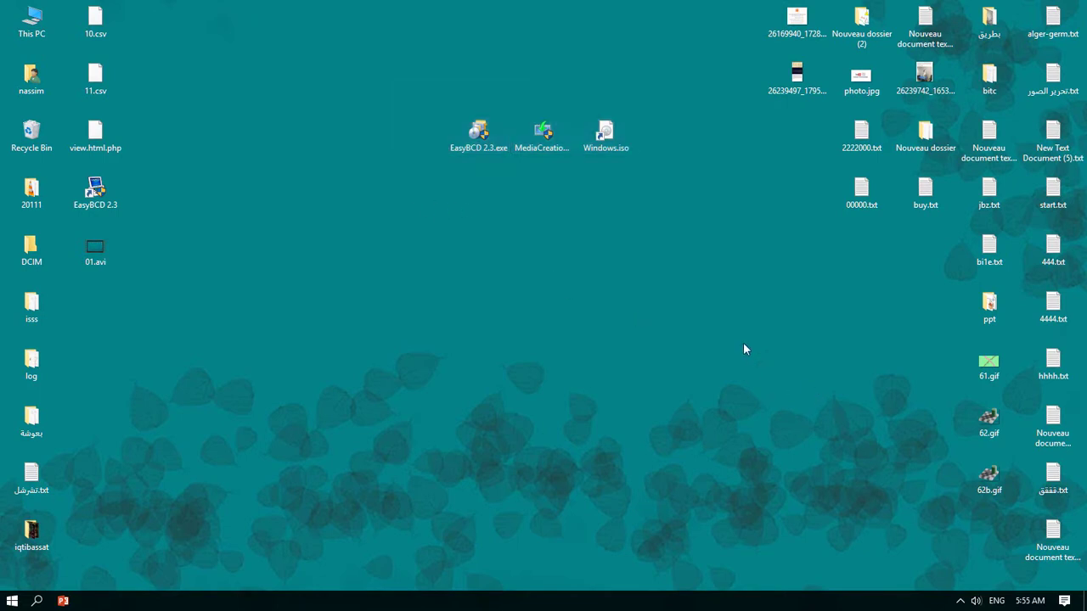